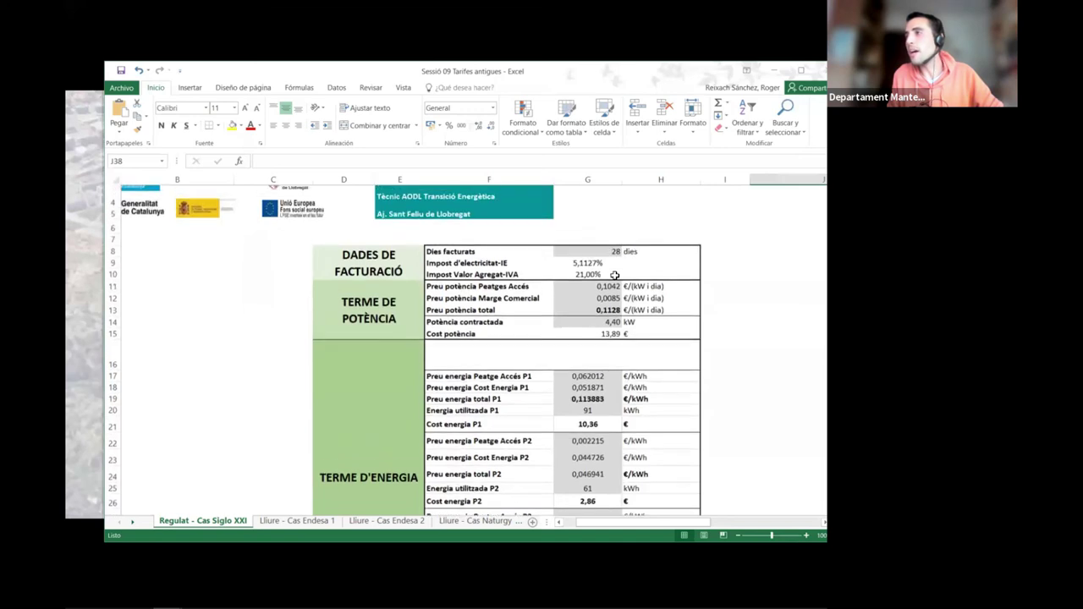
- Examine the Dies facturats row and the Cost potència formula on the Regulat - Cas Siglo XXI sheet
{"action": "left_click", "coordinate": [591, 250]}
{"action": "left_click_drag", "start_coordinate": [512, 253], "coordinate": [647, 250]}
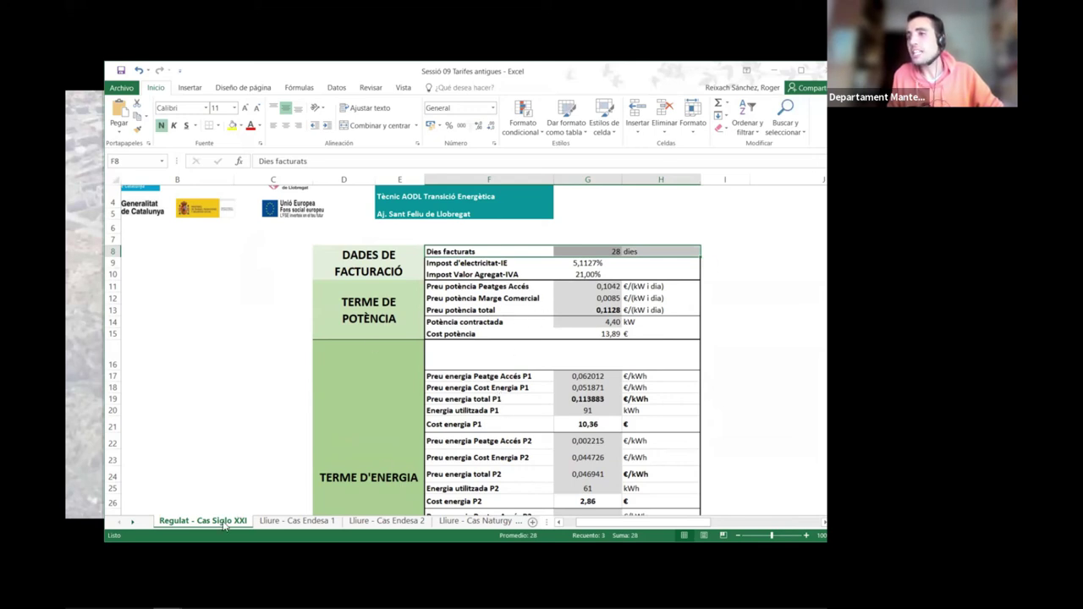
{"action": "scroll", "coordinate": [464, 264], "scroll_direction": "up", "scroll_amount": 1}
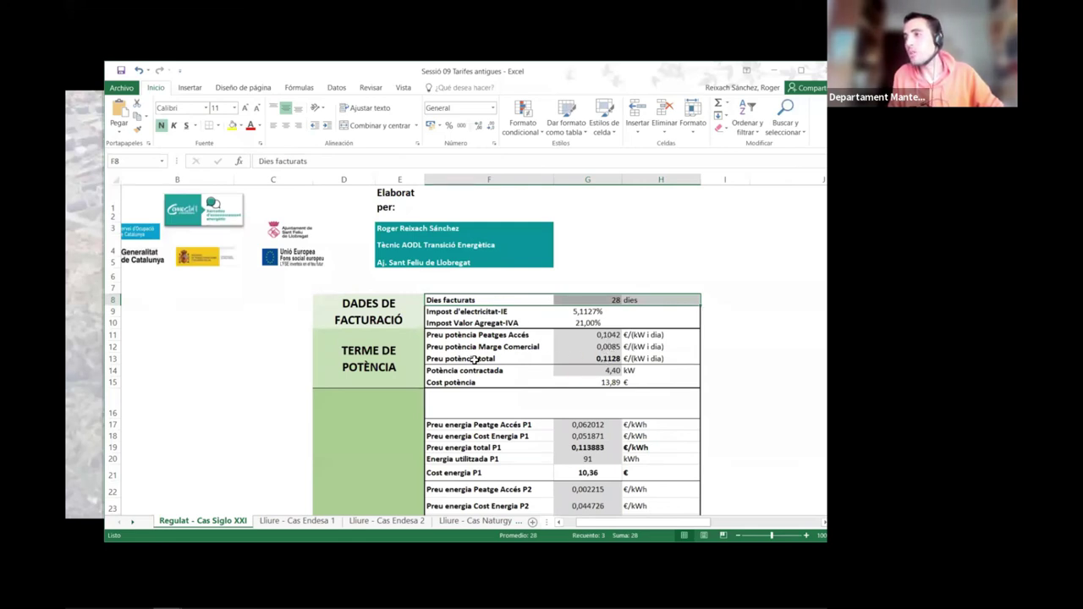
{"action": "left_click", "coordinate": [596, 359]}
{"action": "left_click", "coordinate": [611, 382]}
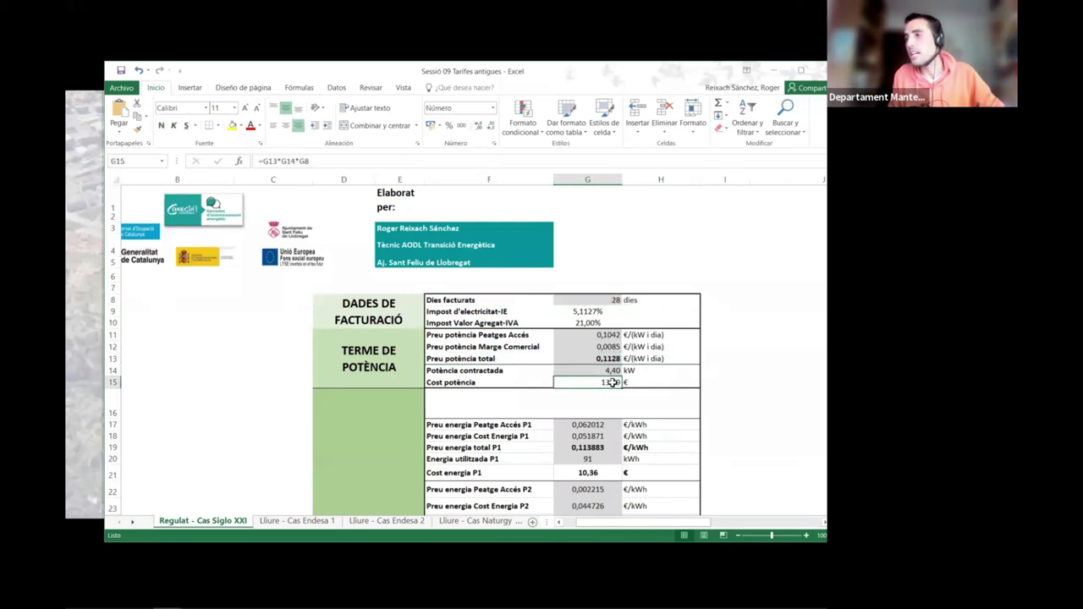
- Add an outside border around the Preu potència total row across columns F to H
{"action": "scroll", "coordinate": [593, 358], "scroll_direction": "down", "scroll_amount": 1}
{"action": "scroll", "coordinate": [578, 342], "scroll_direction": "down", "scroll_amount": 1}
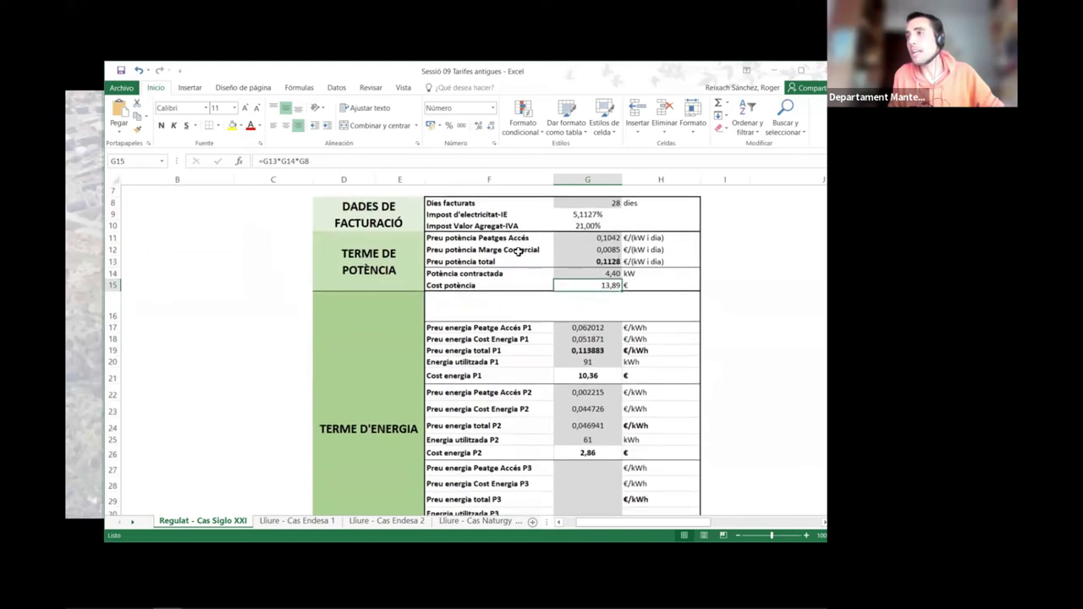
{"action": "scroll", "coordinate": [484, 253], "scroll_direction": "up", "scroll_amount": 1}
{"action": "left_click_drag", "start_coordinate": [455, 310], "coordinate": [669, 310]}
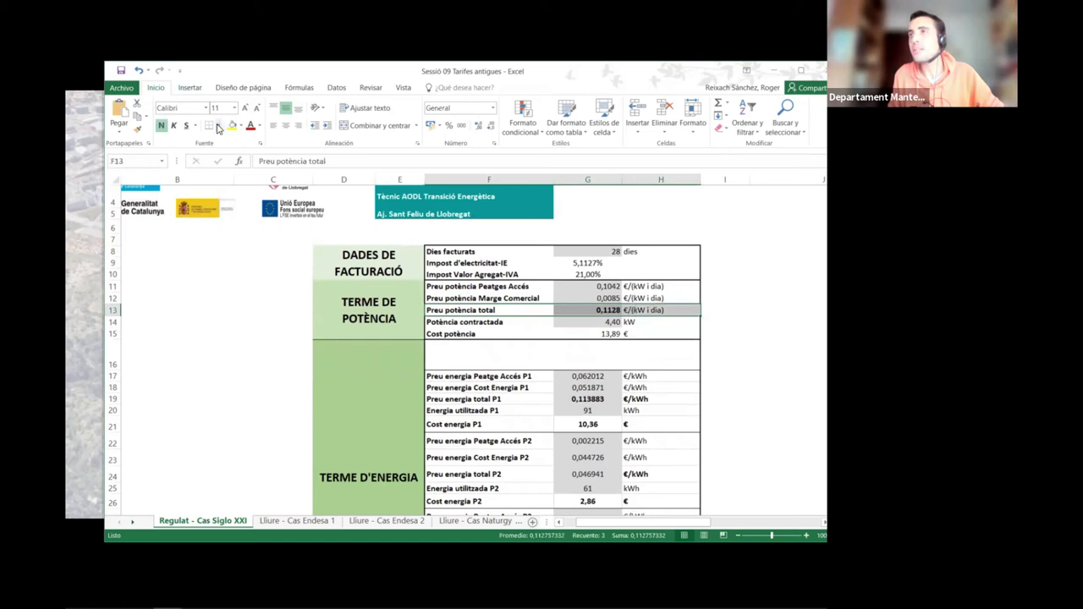
{"action": "left_click", "coordinate": [218, 126]}
{"action": "left_click", "coordinate": [230, 254]}
{"action": "left_click", "coordinate": [704, 345]}
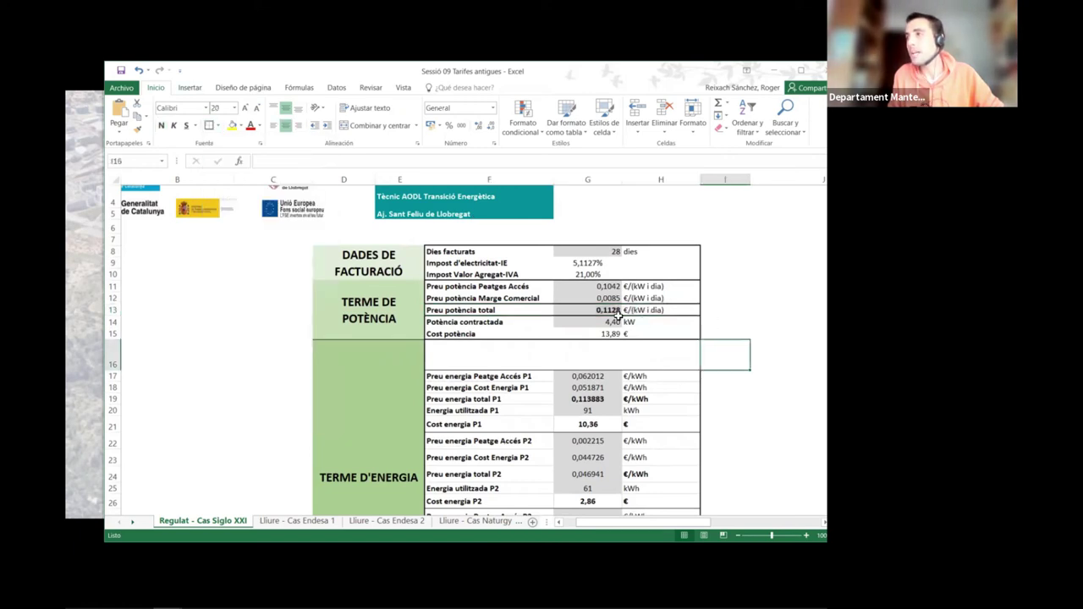
- Examine the power term rows: total price, its access toll and commercial margin components, contracted power and power cost
{"action": "left_click_drag", "start_coordinate": [466, 310], "coordinate": [656, 319]}
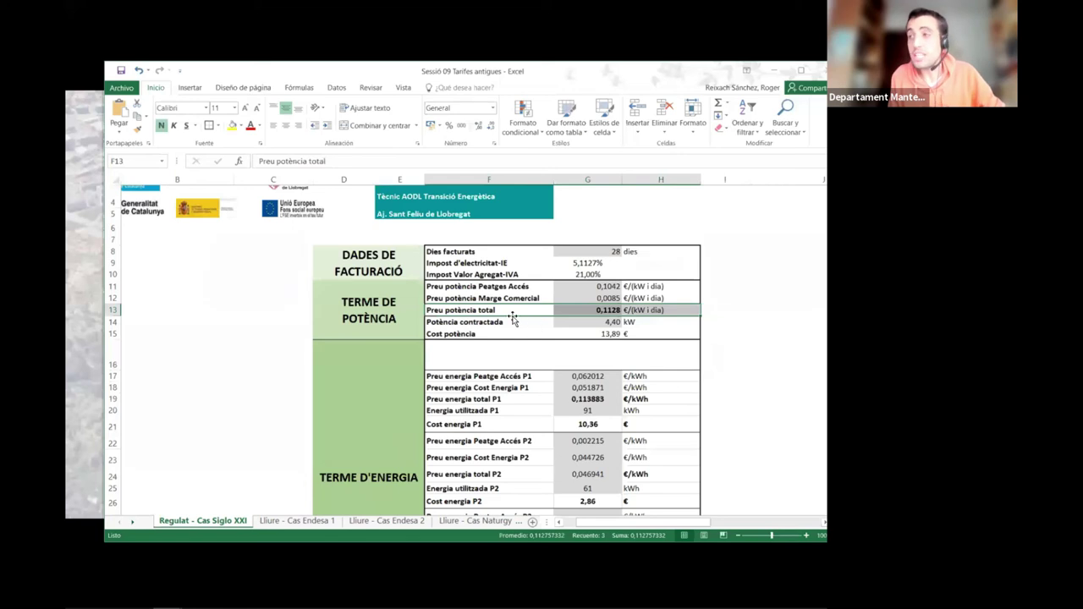
{"action": "left_click", "coordinate": [742, 346]}
{"action": "left_click_drag", "start_coordinate": [685, 311], "coordinate": [616, 292]}
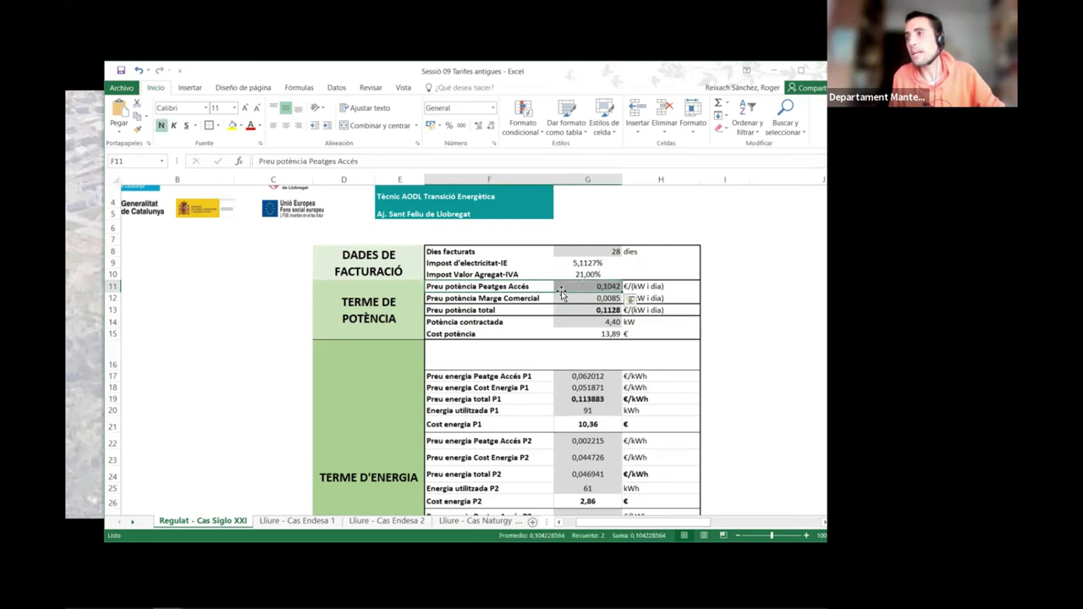
{"action": "left_click_drag", "start_coordinate": [521, 298], "coordinate": [588, 301]}
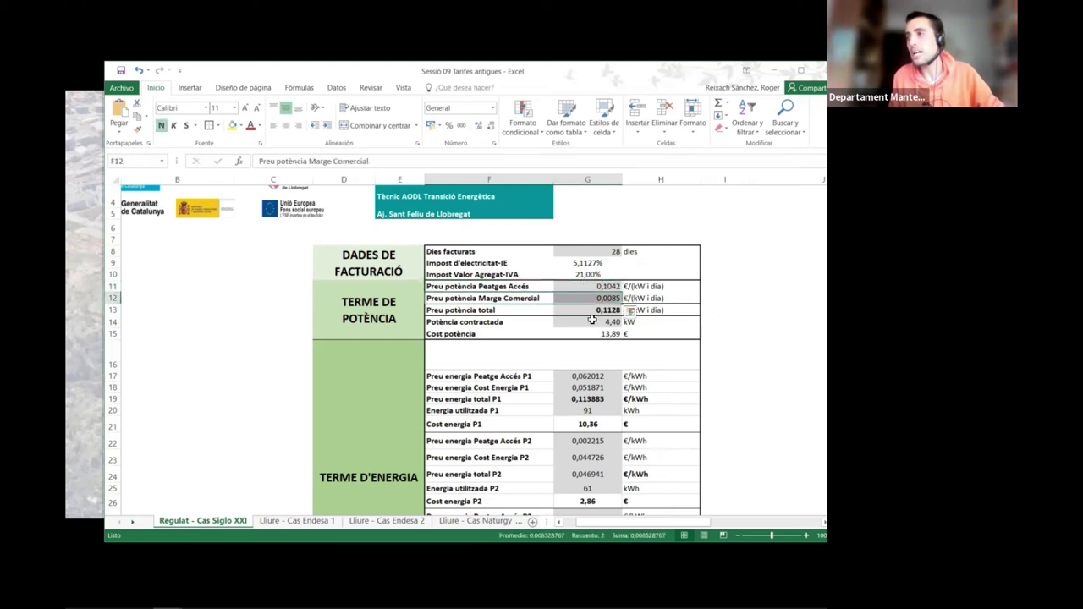
{"action": "left_click", "coordinate": [593, 322]}
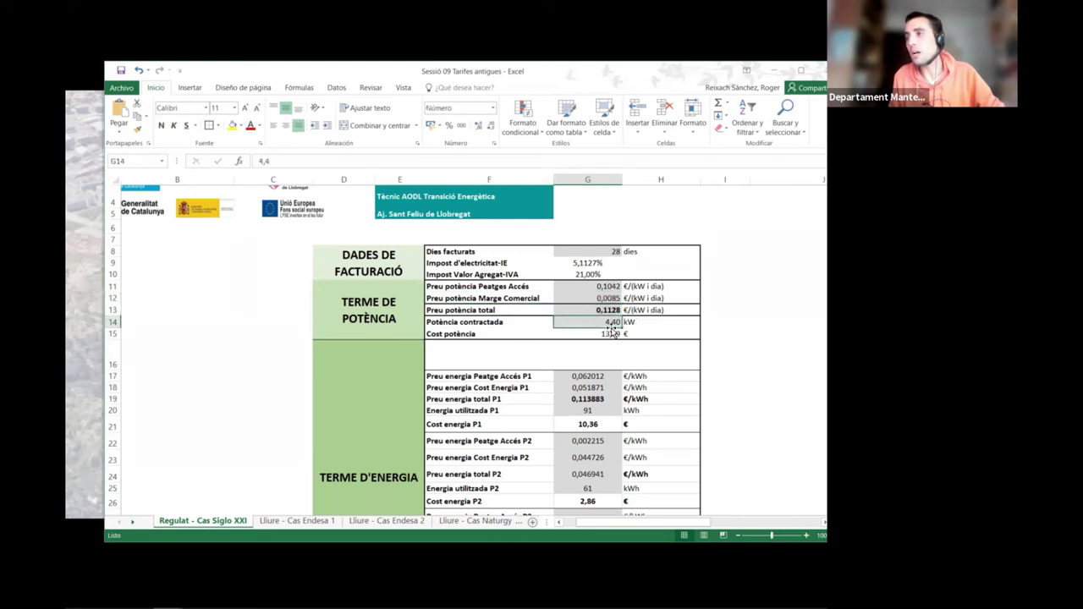
{"action": "left_click", "coordinate": [611, 333]}
{"action": "left_click_drag", "start_coordinate": [481, 336], "coordinate": [652, 341]}
- Apply the same outside border to the Preu energia total P1 row across columns F to H
{"action": "scroll", "coordinate": [599, 407], "scroll_direction": "down", "scroll_amount": 1}
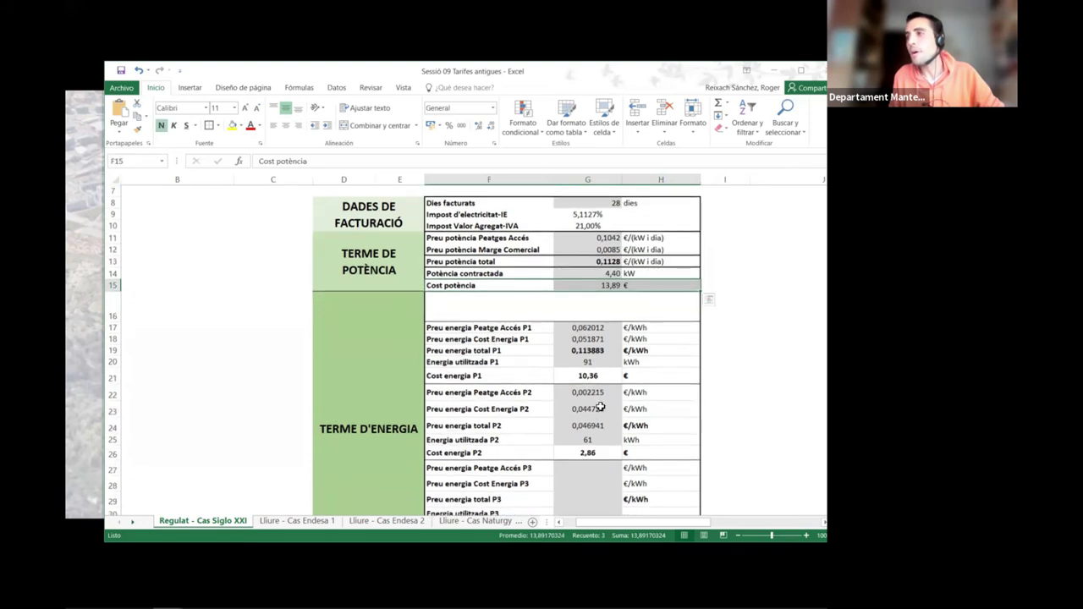
{"action": "scroll", "coordinate": [596, 394], "scroll_direction": "down", "scroll_amount": 1}
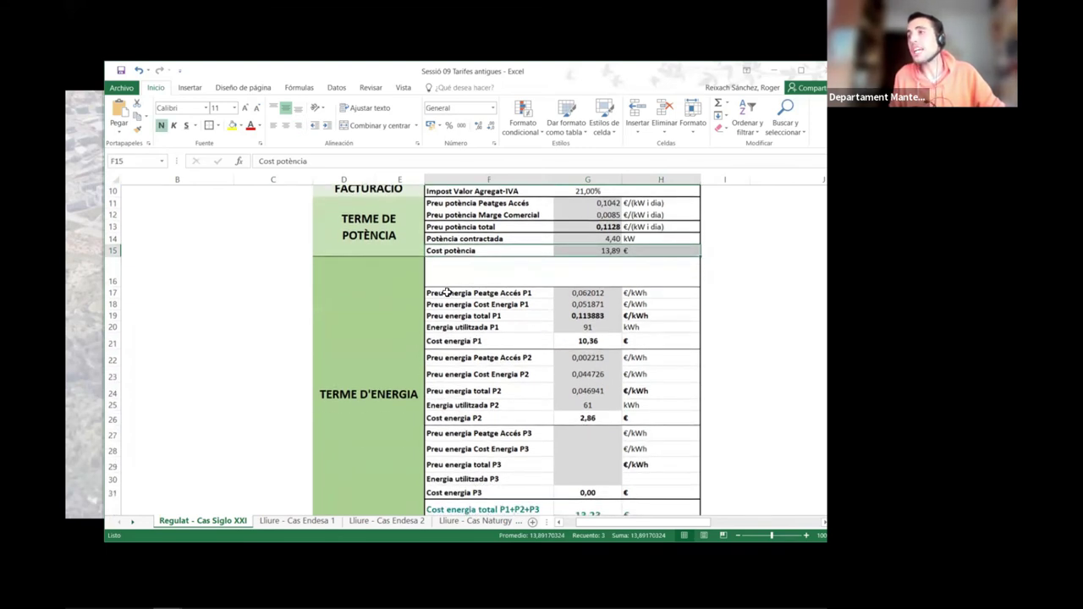
{"action": "left_click_drag", "start_coordinate": [442, 290], "coordinate": [643, 313]}
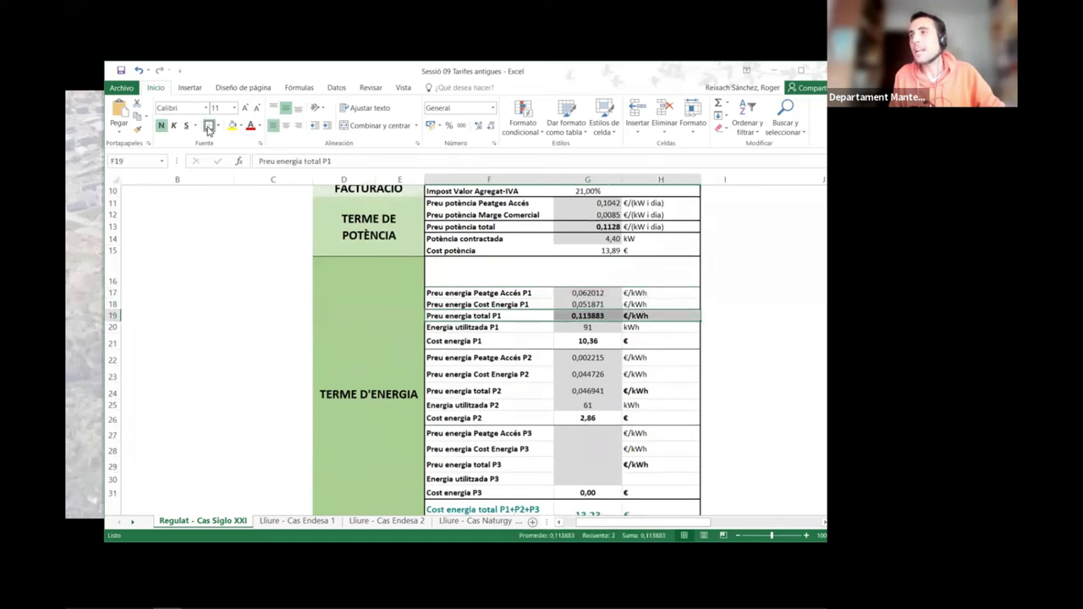
{"action": "left_click_drag", "start_coordinate": [514, 314], "coordinate": [637, 316]}
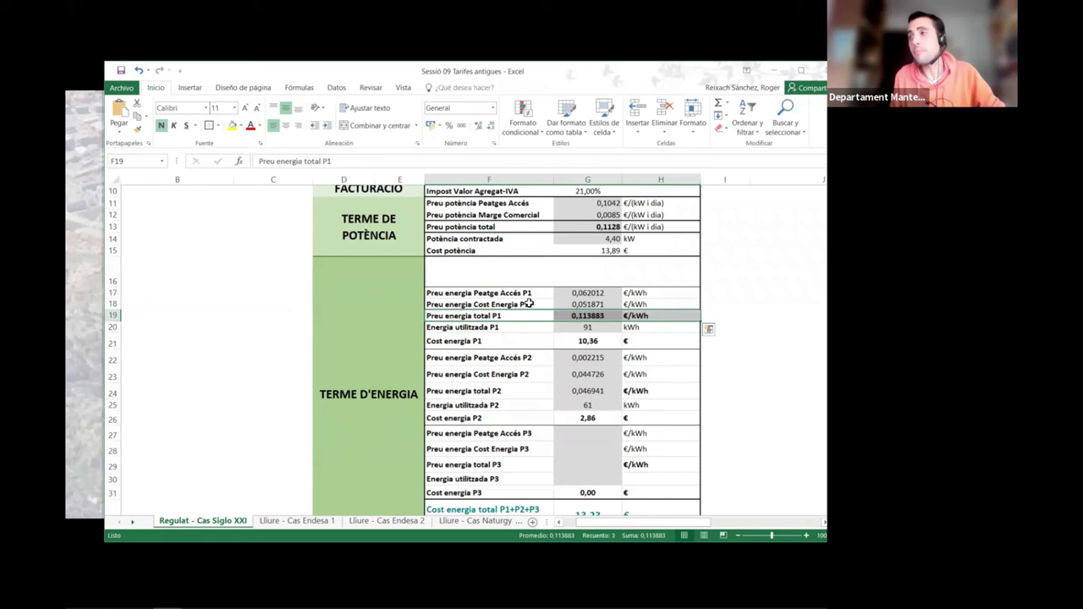
- Examine the P1 energy rows: the energy cost price, total price, energy used and resulting P1 cost
{"action": "left_click_drag", "start_coordinate": [513, 305], "coordinate": [639, 305]}
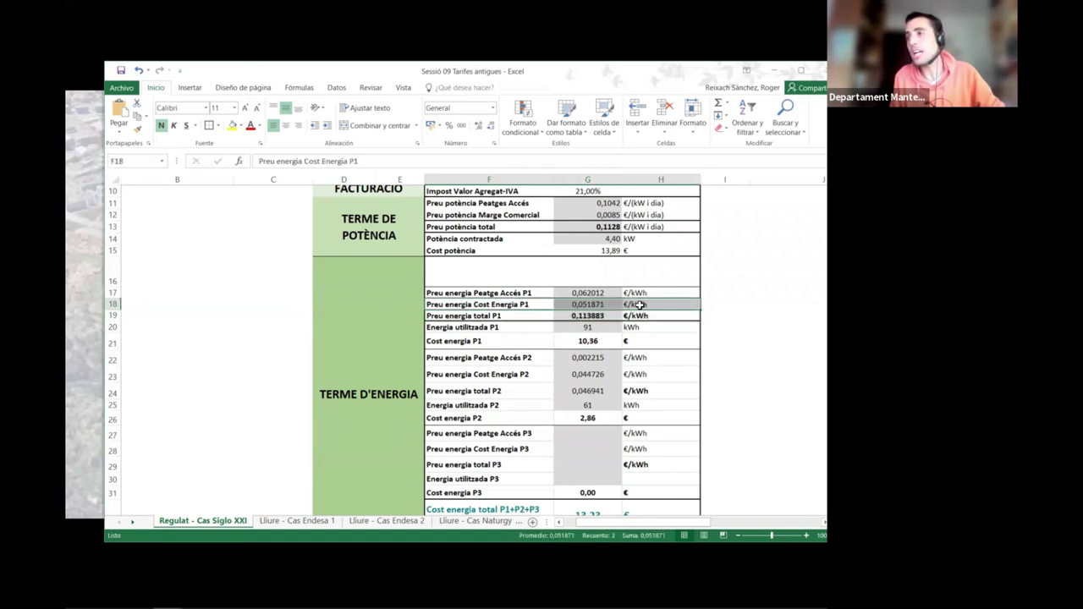
{"action": "left_click", "coordinate": [524, 315]}
{"action": "left_click_drag", "start_coordinate": [525, 315], "coordinate": [643, 315]}
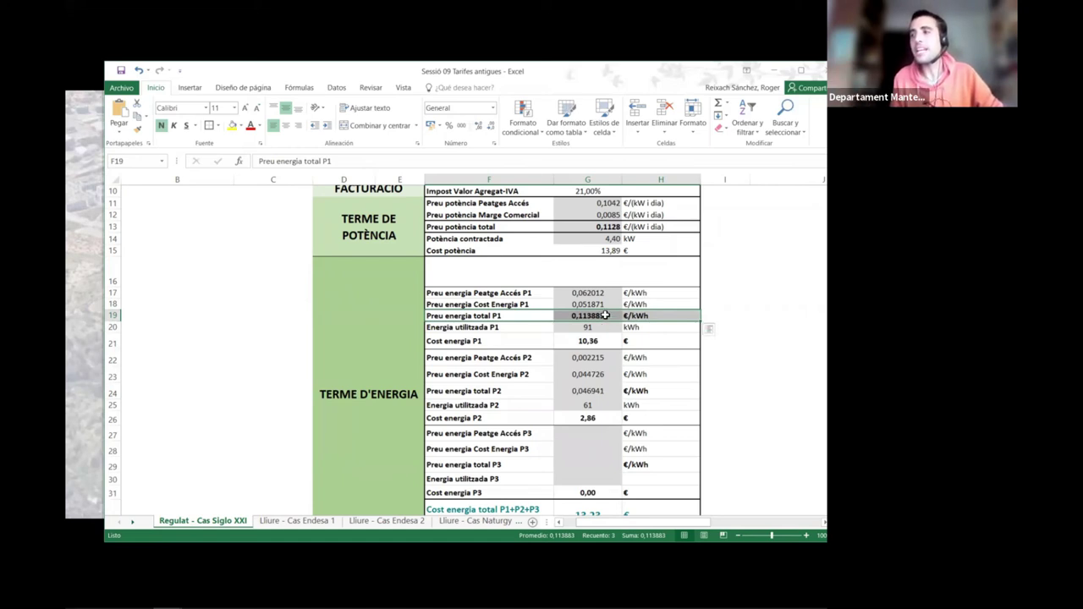
{"action": "left_click_drag", "start_coordinate": [510, 314], "coordinate": [649, 315]}
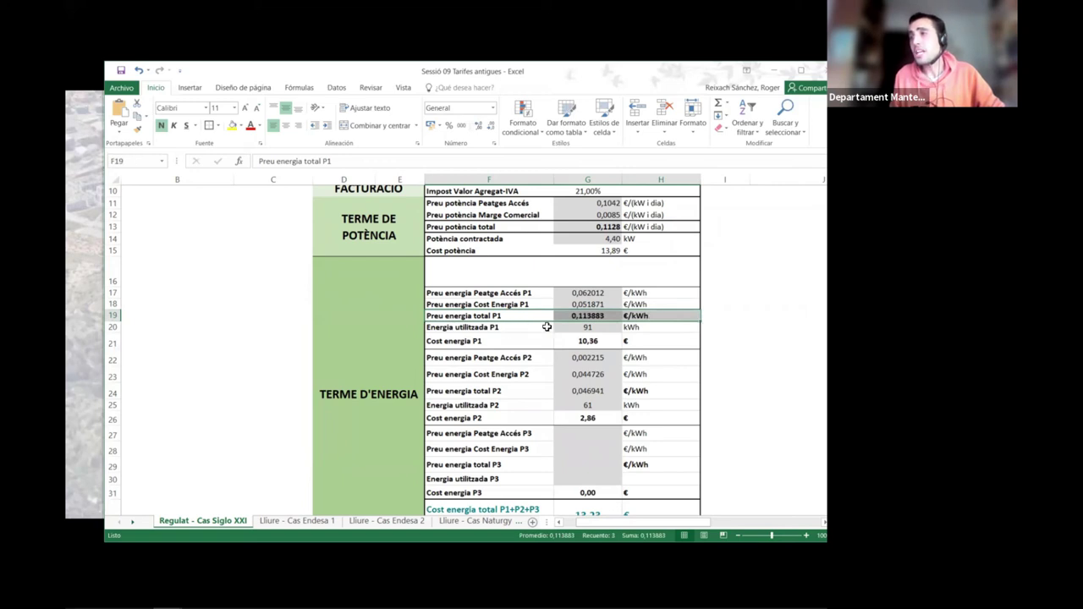
{"action": "left_click", "coordinate": [592, 329]}
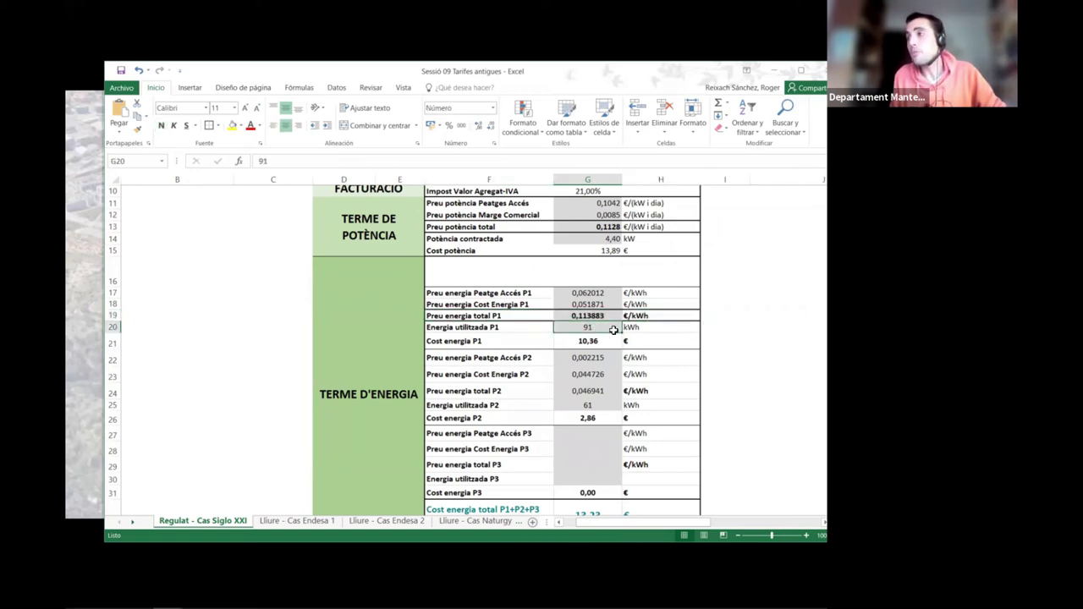
{"action": "scroll", "coordinate": [606, 337], "scroll_direction": "down", "scroll_amount": 1}
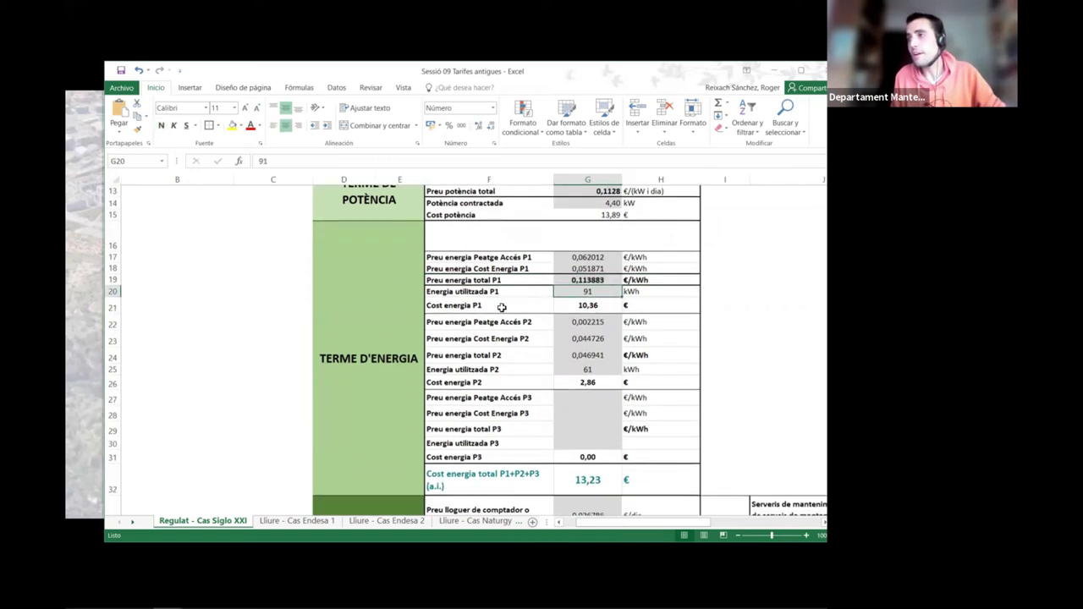
{"action": "left_click_drag", "start_coordinate": [478, 305], "coordinate": [633, 308]}
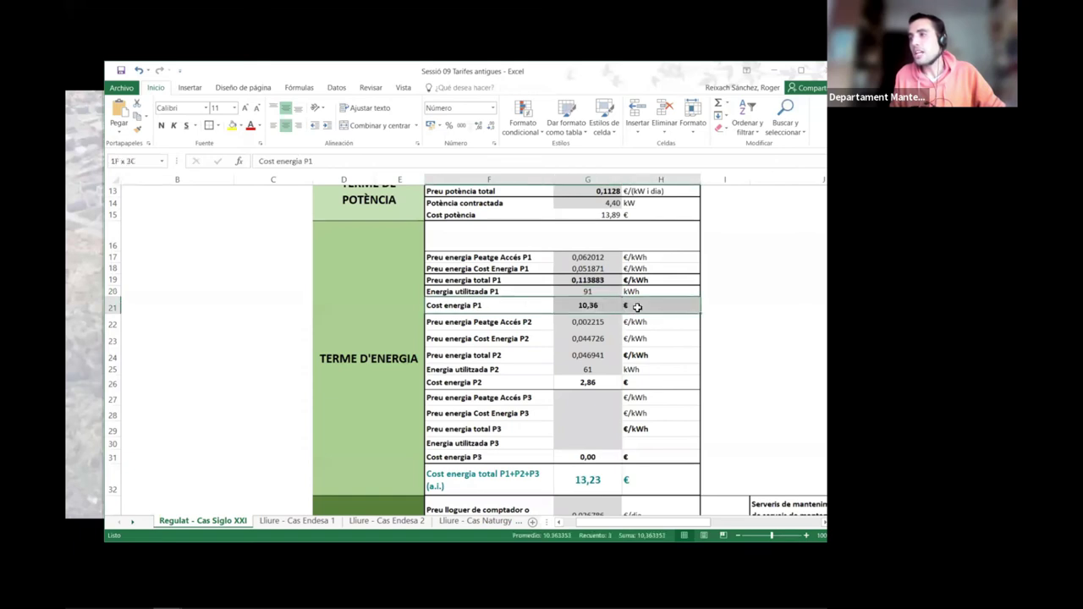
- Apply the same outside border to the Preu energia total P2 row across columns F to H
{"action": "scroll", "coordinate": [576, 338], "scroll_direction": "down", "scroll_amount": 1}
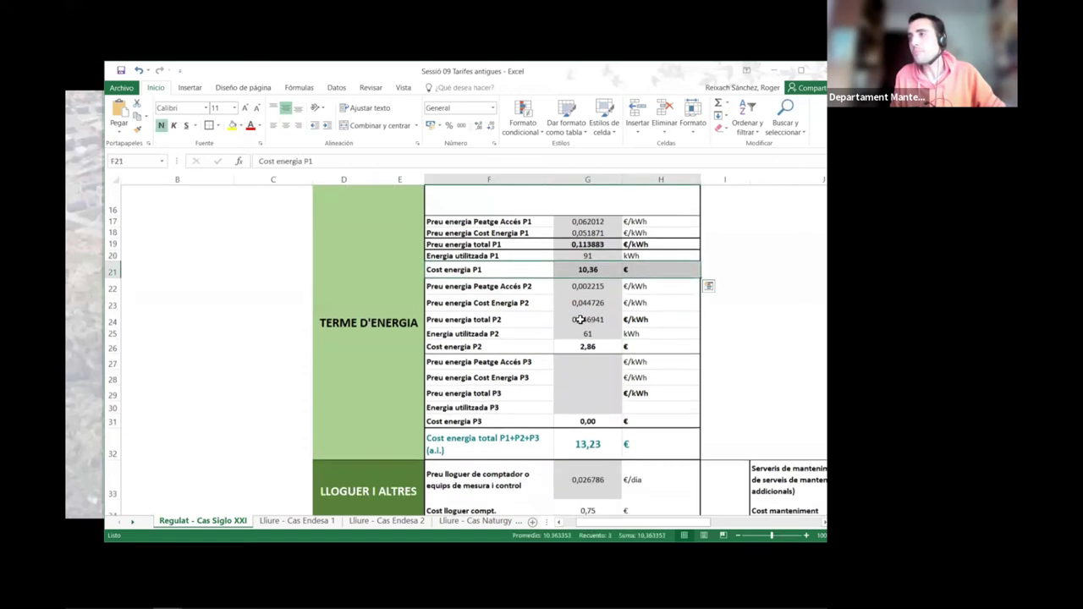
{"action": "left_click", "coordinate": [587, 303]}
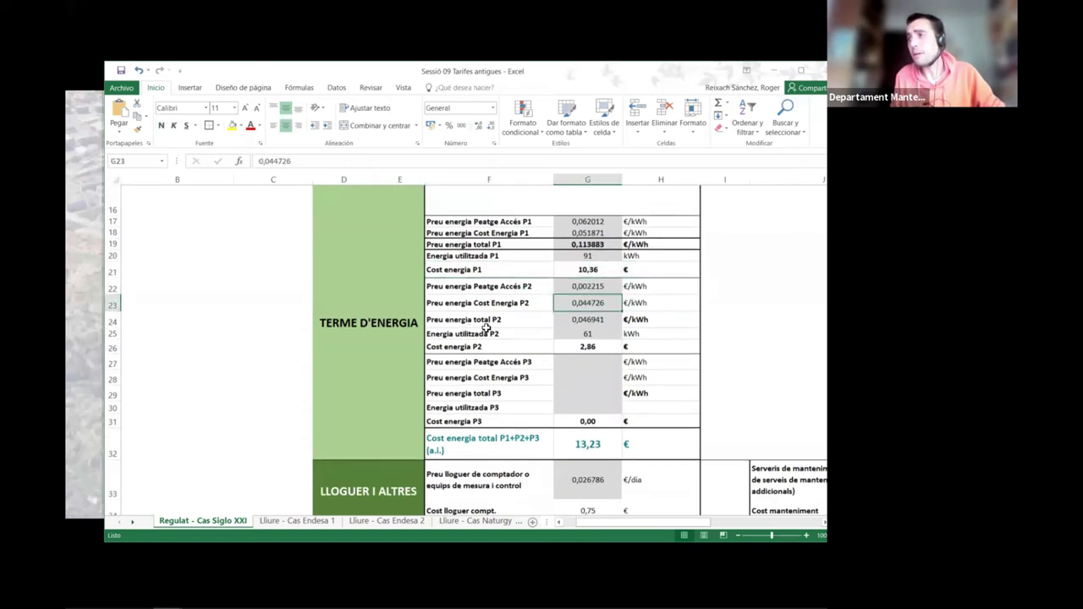
{"action": "left_click_drag", "start_coordinate": [476, 320], "coordinate": [658, 319]}
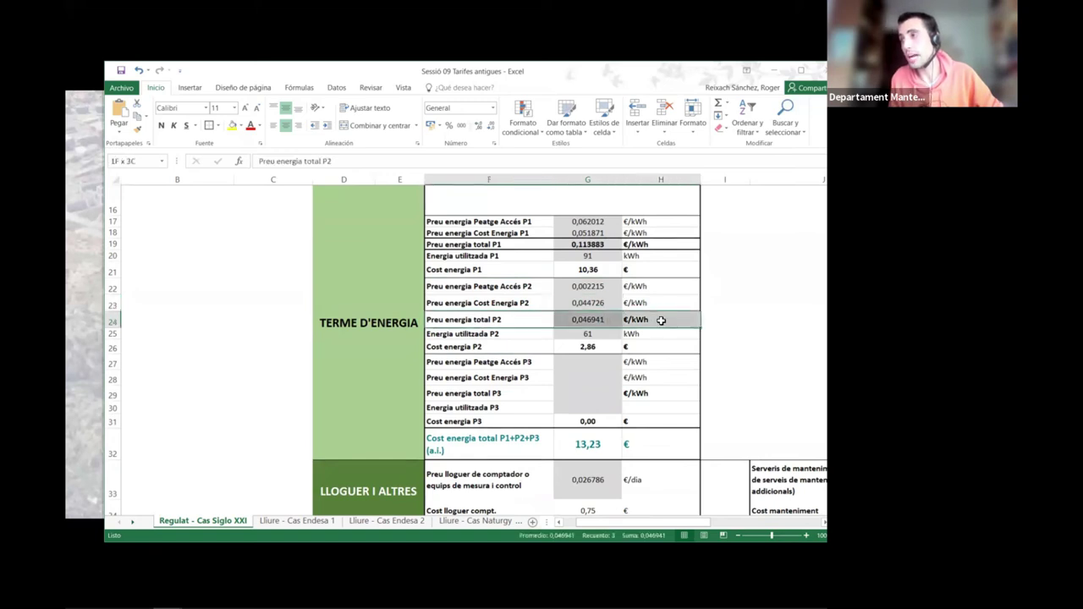
{"action": "left_click", "coordinate": [209, 127]}
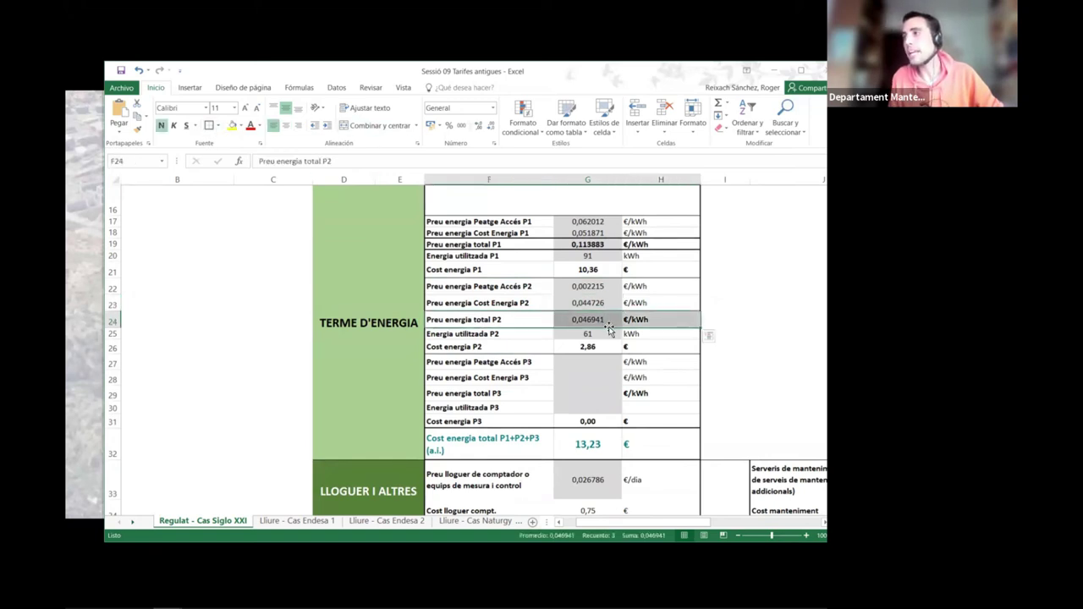
- Inspect the energy used in period P2 and the formula behind Cost energia P2
{"action": "left_click", "coordinate": [604, 335]}
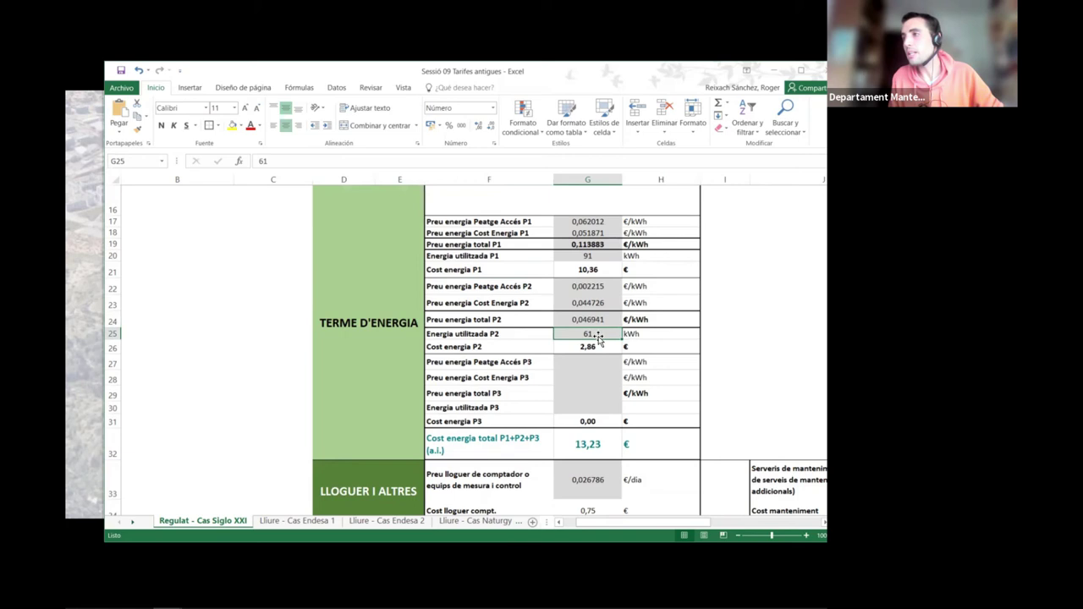
{"action": "left_click", "coordinate": [595, 348]}
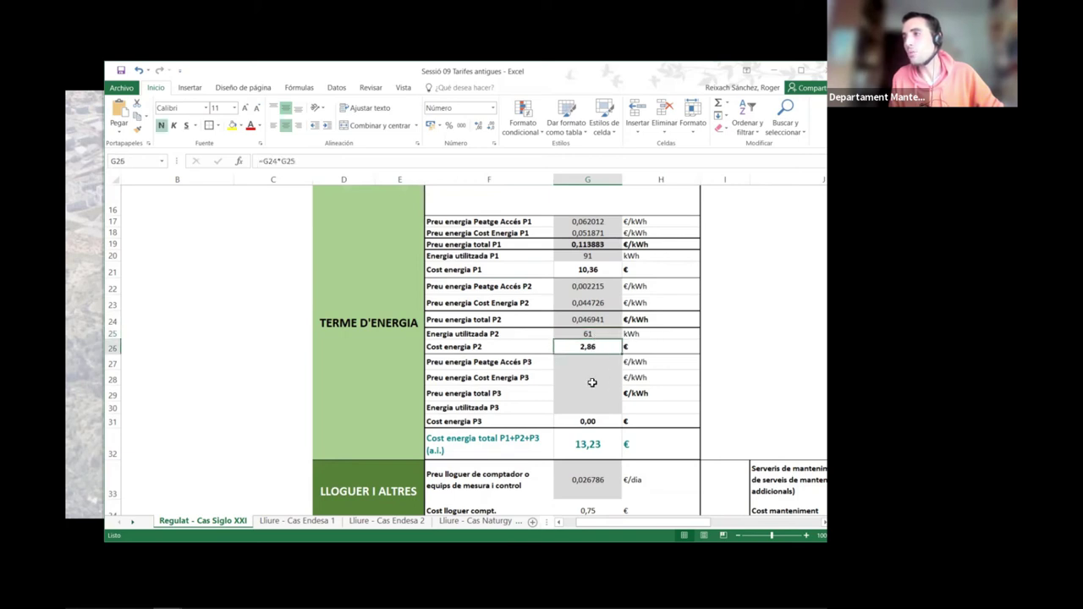
{"action": "left_click", "coordinate": [500, 333]}
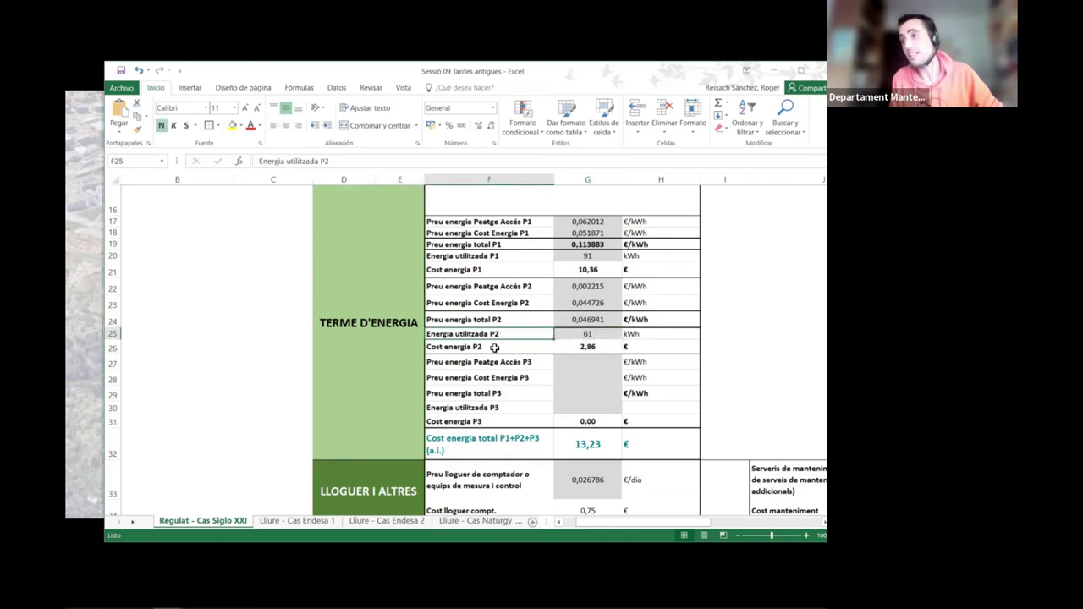
- Review the total P1+P2+P3 energy cost, the meter rental and the Resum de la factura section through the invoice total
{"action": "scroll", "coordinate": [535, 330], "scroll_direction": "down", "scroll_amount": 1}
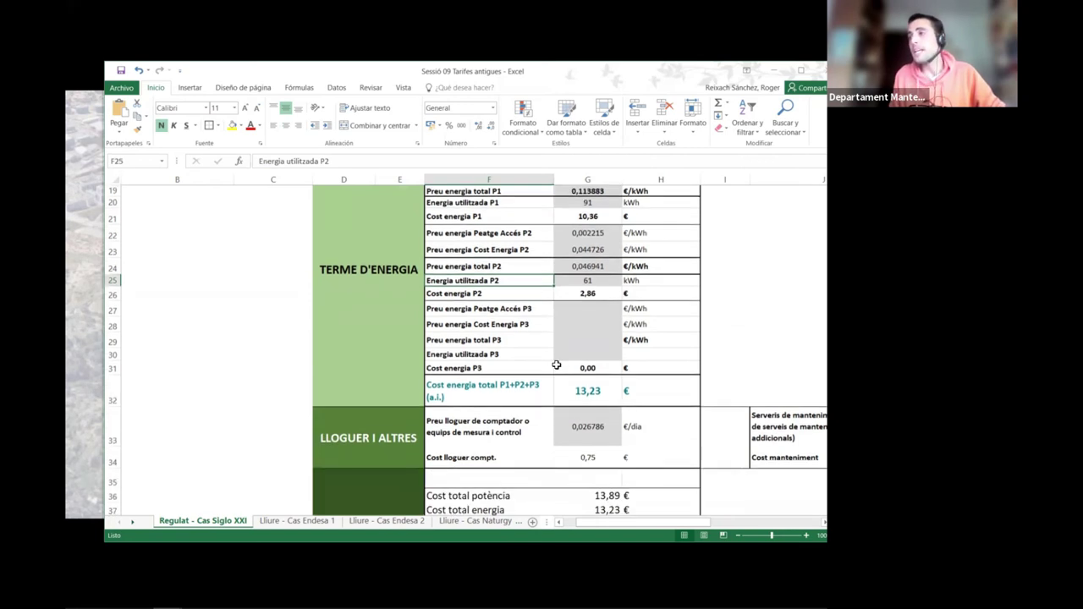
{"action": "scroll", "coordinate": [581, 383], "scroll_direction": "down", "scroll_amount": 1}
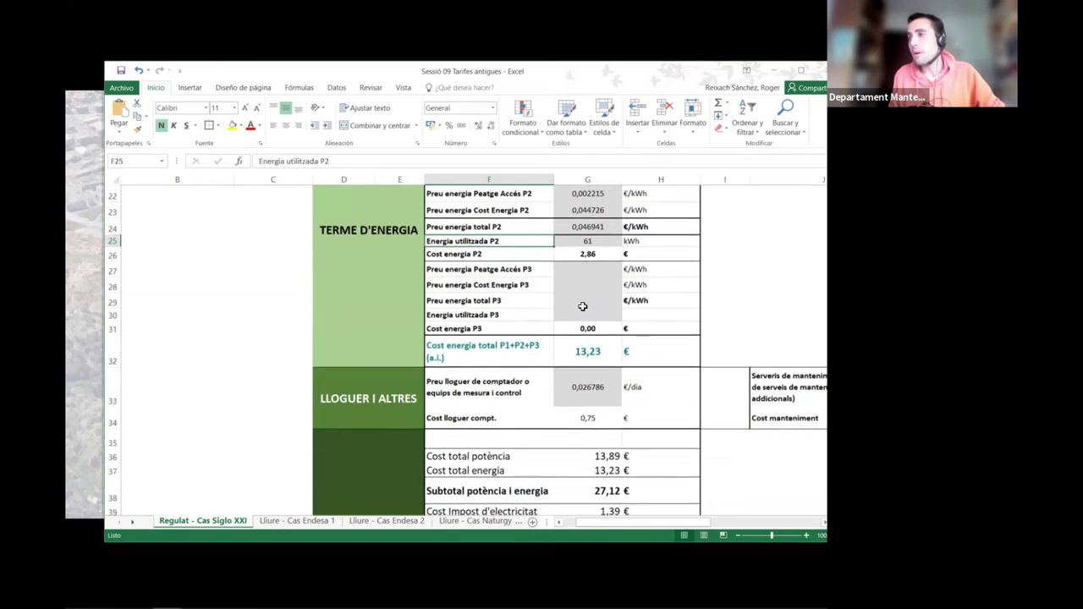
{"action": "scroll", "coordinate": [607, 354], "scroll_direction": "down", "scroll_amount": 1}
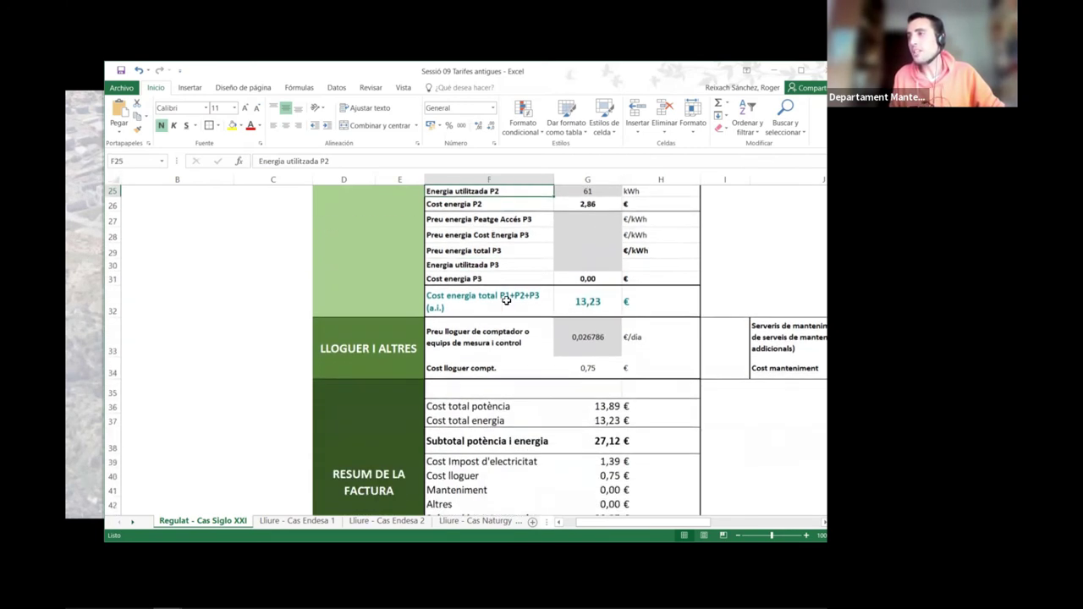
{"action": "left_click_drag", "start_coordinate": [506, 300], "coordinate": [677, 300]}
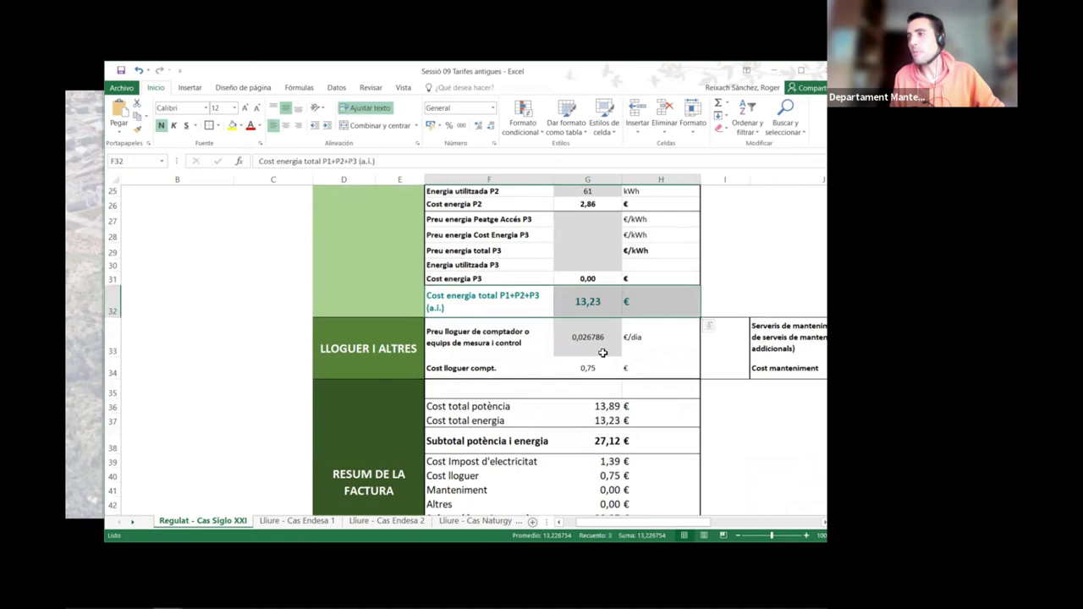
{"action": "scroll", "coordinate": [603, 353], "scroll_direction": "down", "scroll_amount": 3}
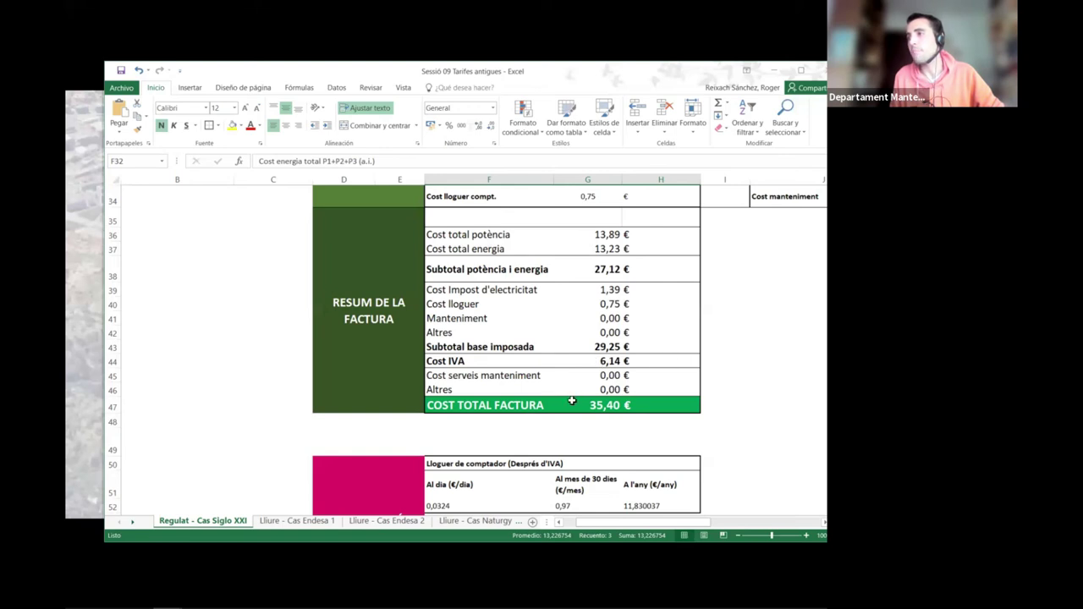
{"action": "scroll", "coordinate": [641, 402], "scroll_direction": "up", "scroll_amount": 3}
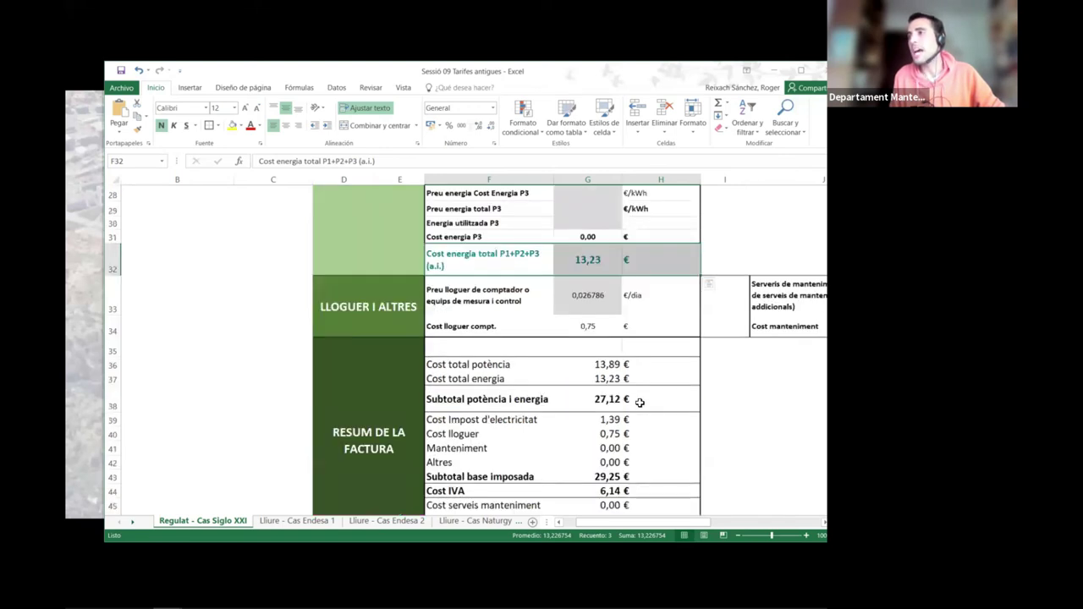
{"action": "scroll", "coordinate": [582, 411], "scroll_direction": "up", "scroll_amount": 3}
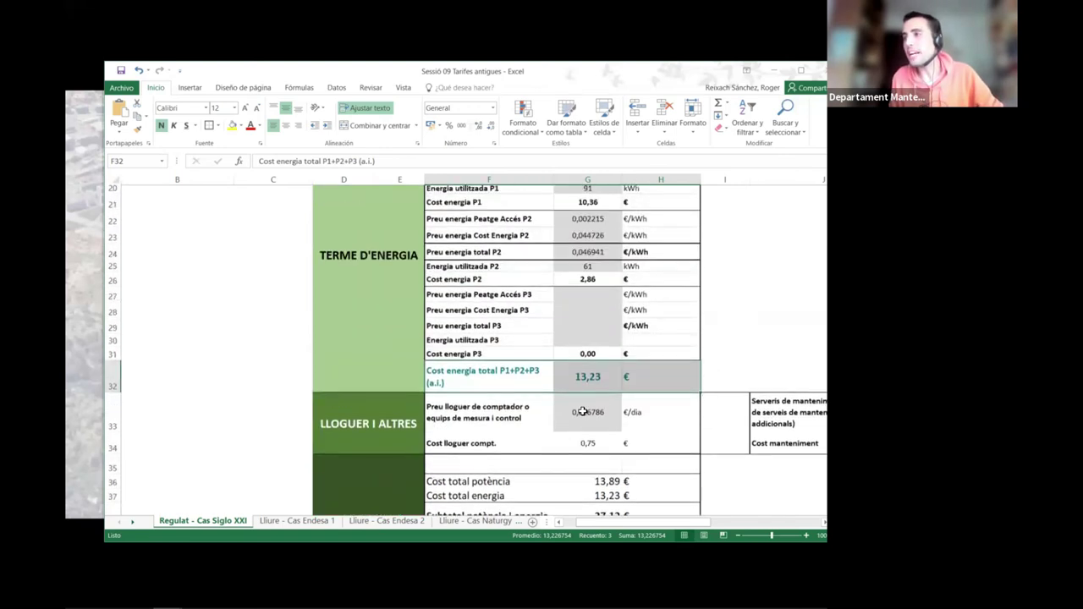
- Open the Lliure - Cas Endesa 1 sheet
{"action": "left_click", "coordinate": [298, 520]}
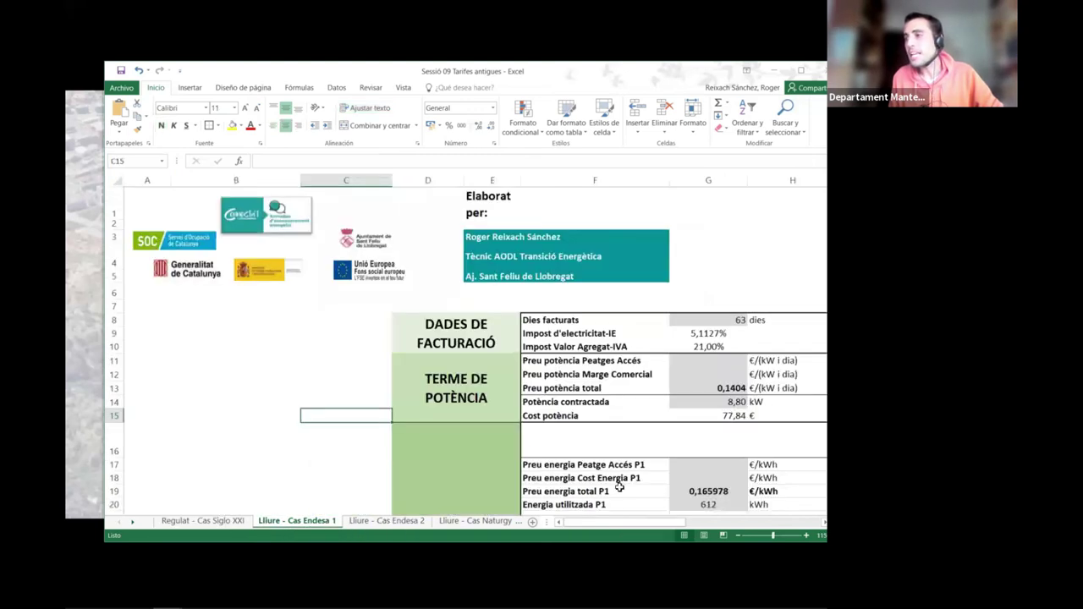
- Examine the Preu energia total P1 row and the Energia utilitzada P1 value in the energy term
{"action": "left_click_drag", "start_coordinate": [617, 522], "coordinate": [652, 524]}
{"action": "scroll", "coordinate": [508, 451], "scroll_direction": "down", "scroll_amount": 1}
{"action": "scroll", "coordinate": [411, 425], "scroll_direction": "down", "scroll_amount": 1}
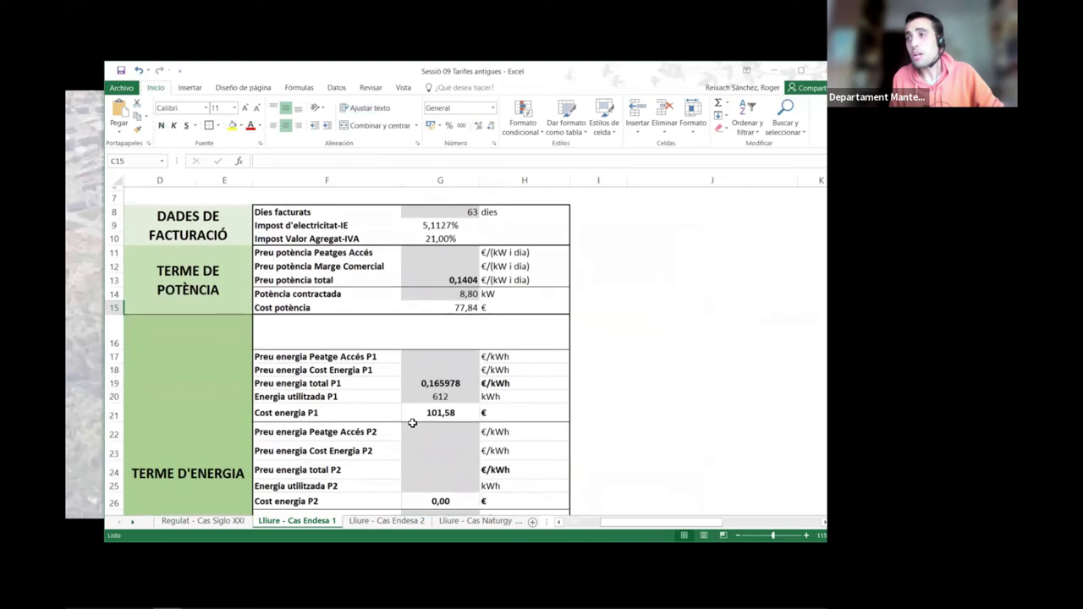
{"action": "left_click", "coordinate": [396, 380]}
{"action": "left_click_drag", "start_coordinate": [396, 380], "coordinate": [511, 387]}
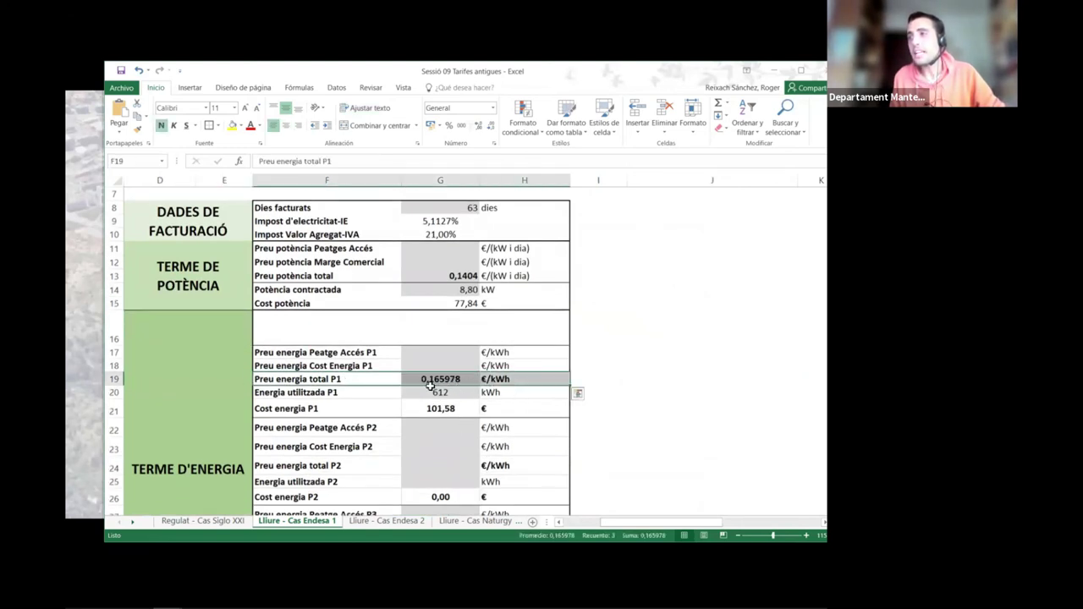
{"action": "left_click", "coordinate": [454, 393]}
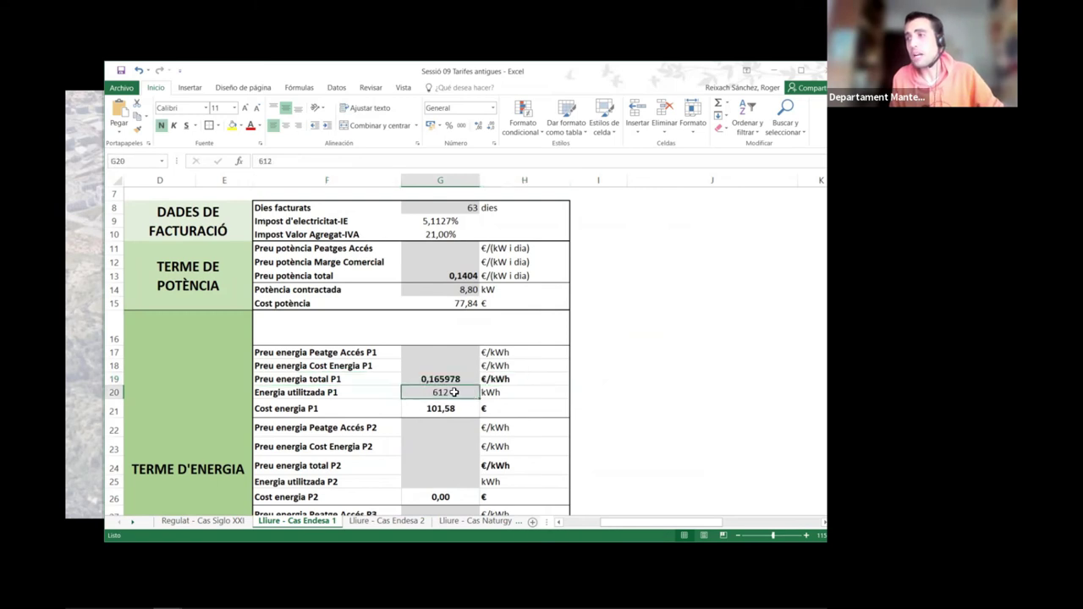
- Maximize the workbook window and point out the Dies facturats row across columns F to H
{"action": "scroll", "coordinate": [474, 396], "scroll_direction": "up", "scroll_amount": 1}
{"action": "left_click", "coordinate": [466, 264]}
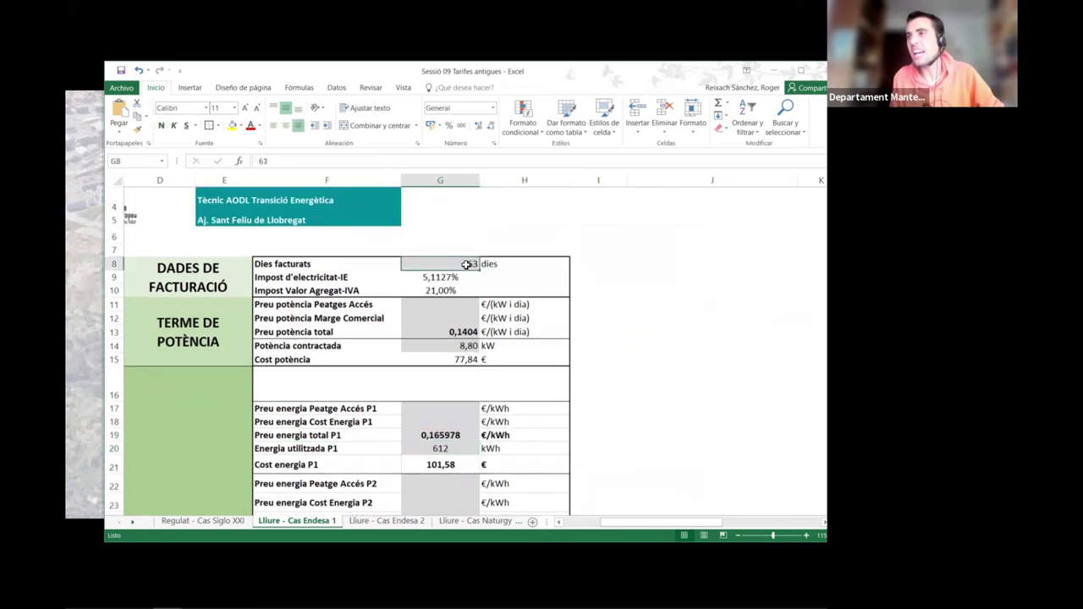
{"action": "left_click_drag", "start_coordinate": [337, 262], "coordinate": [537, 264]}
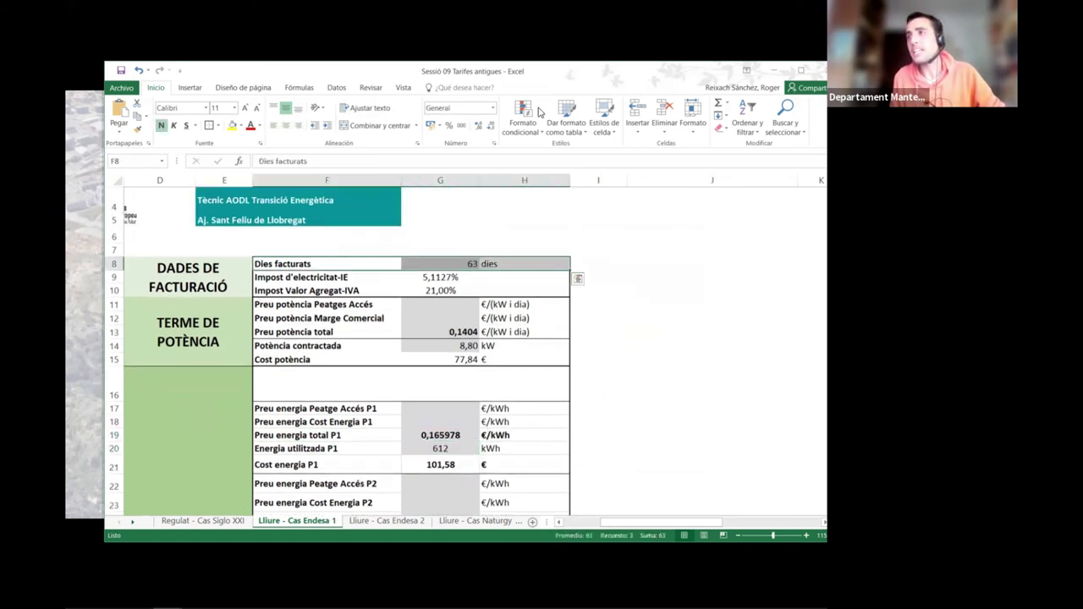
{"action": "double_click", "coordinate": [522, 73]}
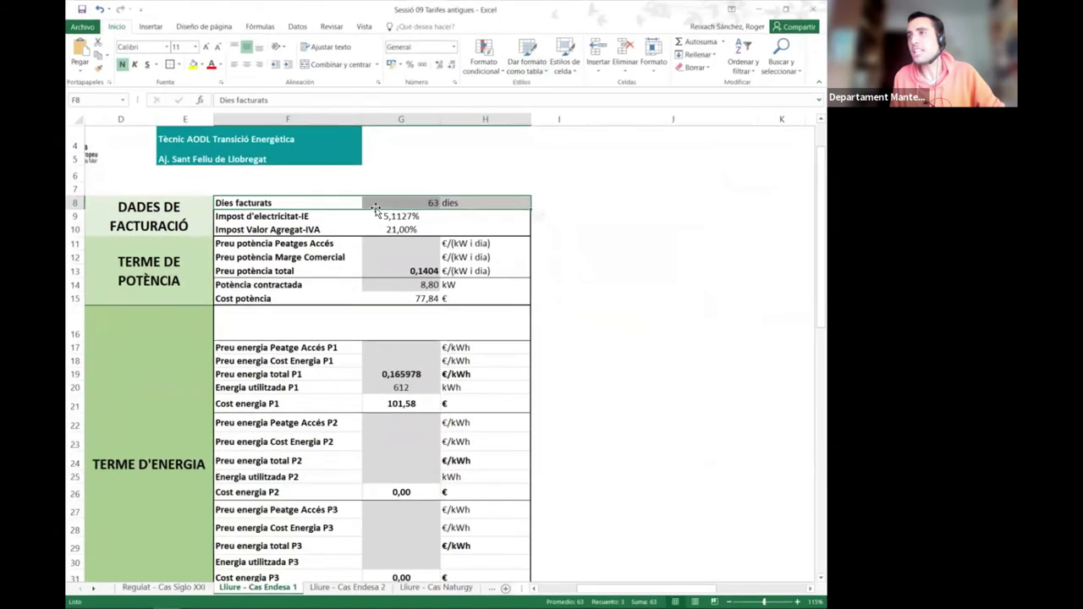
{"action": "left_click", "coordinate": [324, 203]}
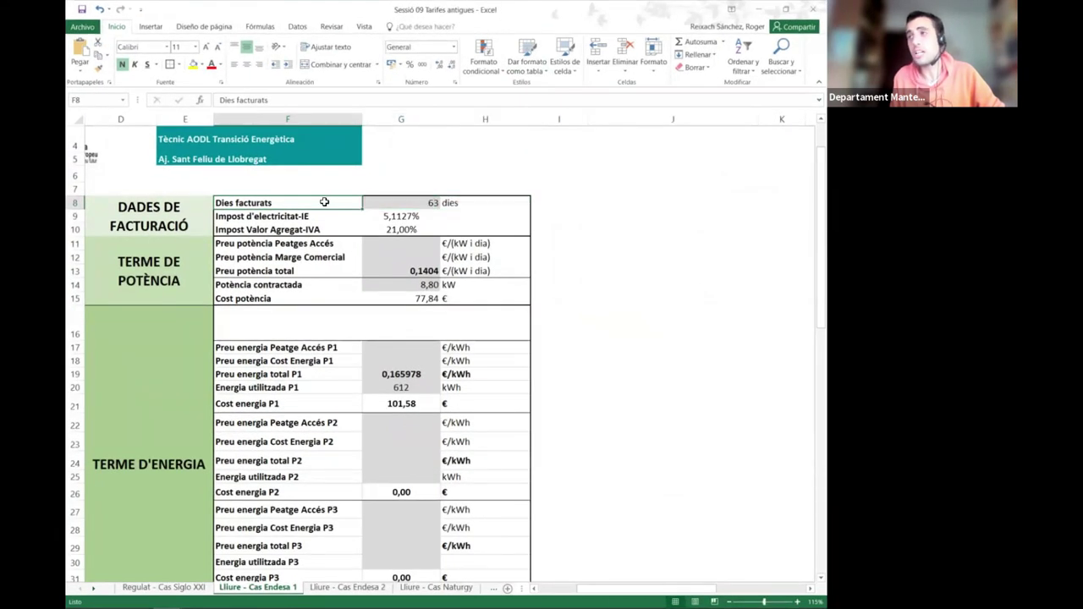
{"action": "left_click_drag", "start_coordinate": [329, 203], "coordinate": [466, 203]}
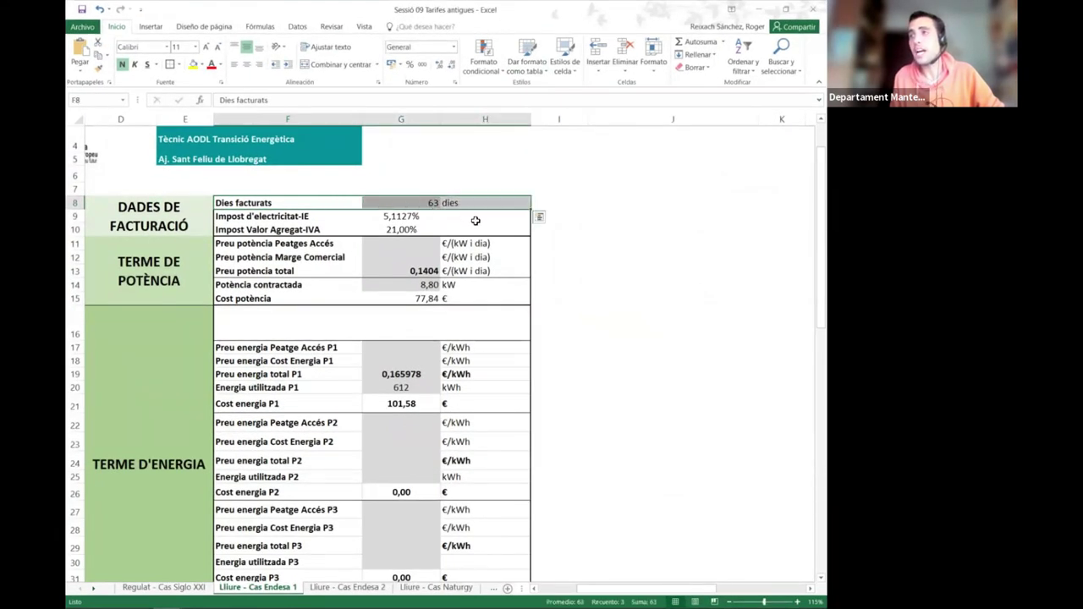
{"action": "left_click", "coordinate": [614, 310]}
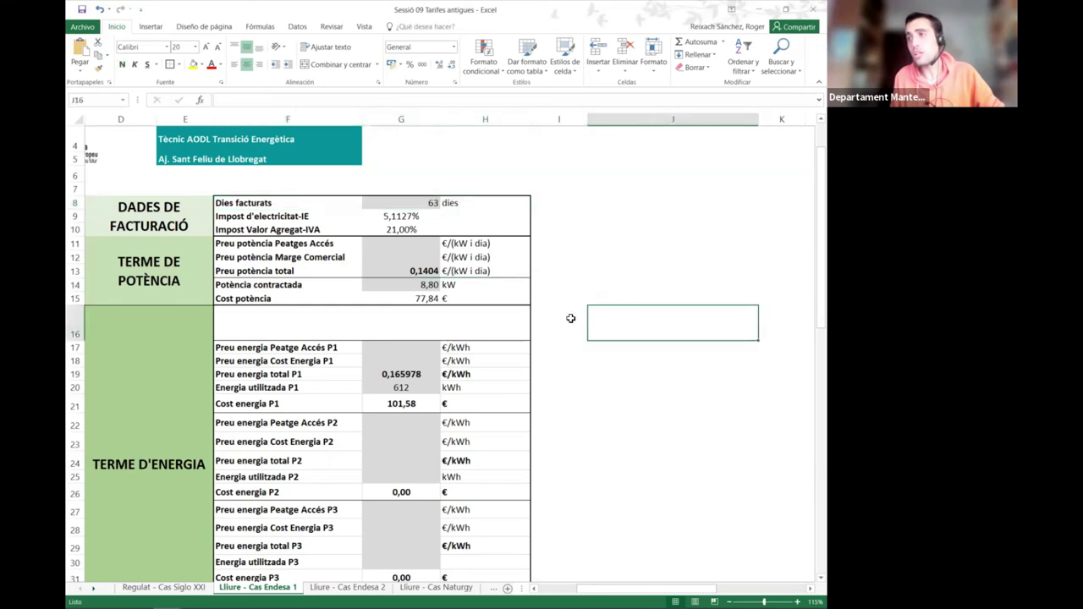
- Review the power and energy terms, highlighting the Preu energia total P1 row across columns F to H
{"action": "scroll", "coordinate": [521, 342], "scroll_direction": "down", "scroll_amount": 1}
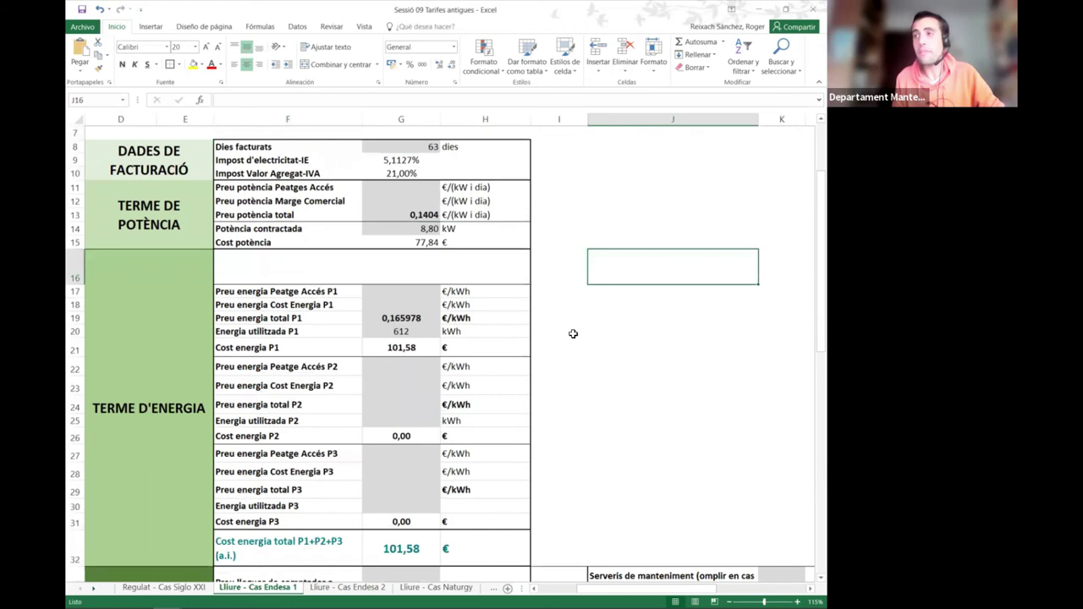
{"action": "scroll", "coordinate": [508, 321], "scroll_direction": "up", "scroll_amount": 1}
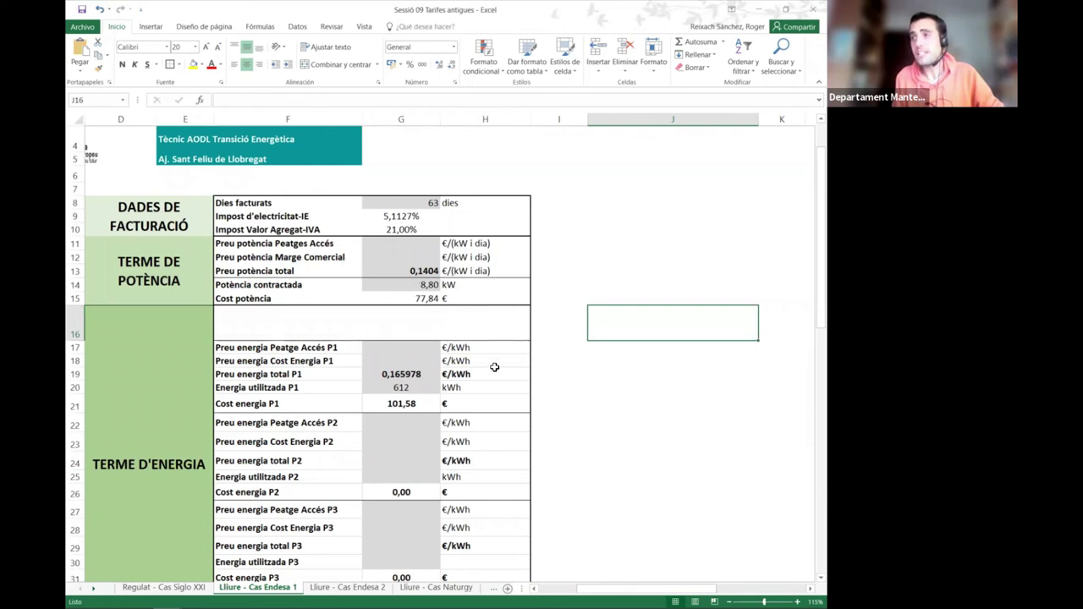
{"action": "scroll", "coordinate": [450, 364], "scroll_direction": "down", "scroll_amount": 2}
{"action": "left_click", "coordinate": [592, 308]}
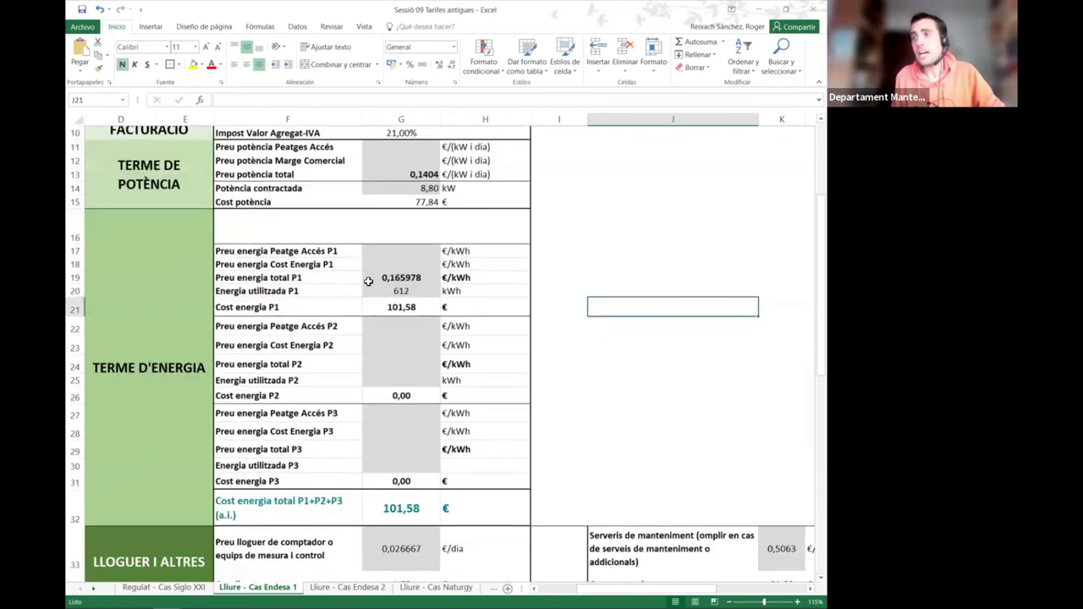
{"action": "left_click", "coordinate": [323, 278]}
{"action": "left_click_drag", "start_coordinate": [323, 277], "coordinate": [459, 282]}
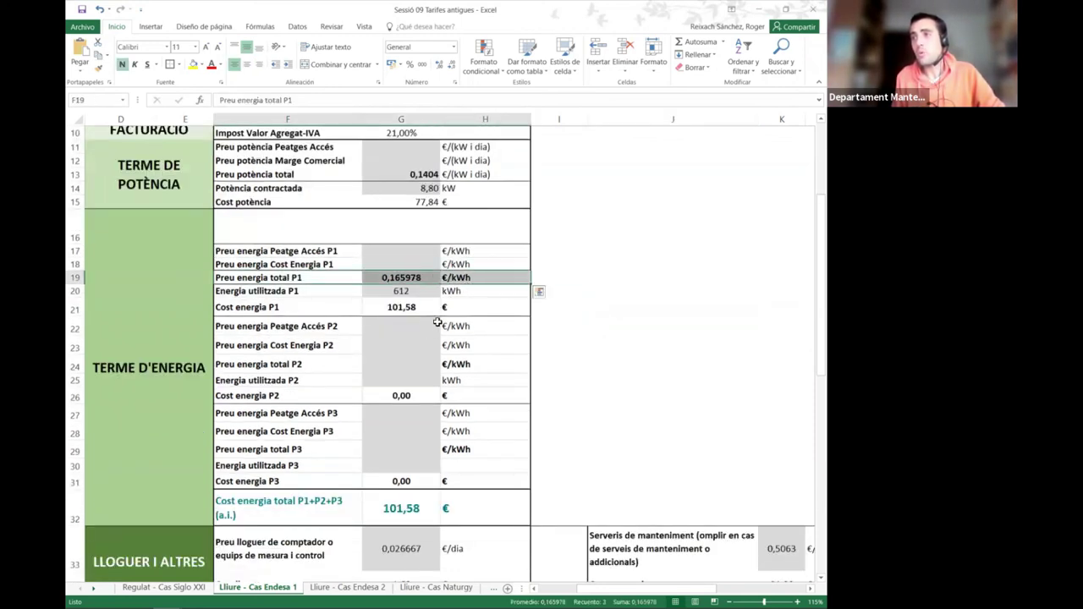
- Inspect the Cost serveis manteniment row in the Resum de la factura section and review the energy term above it
{"action": "scroll", "coordinate": [586, 401], "scroll_direction": "down", "scroll_amount": 6}
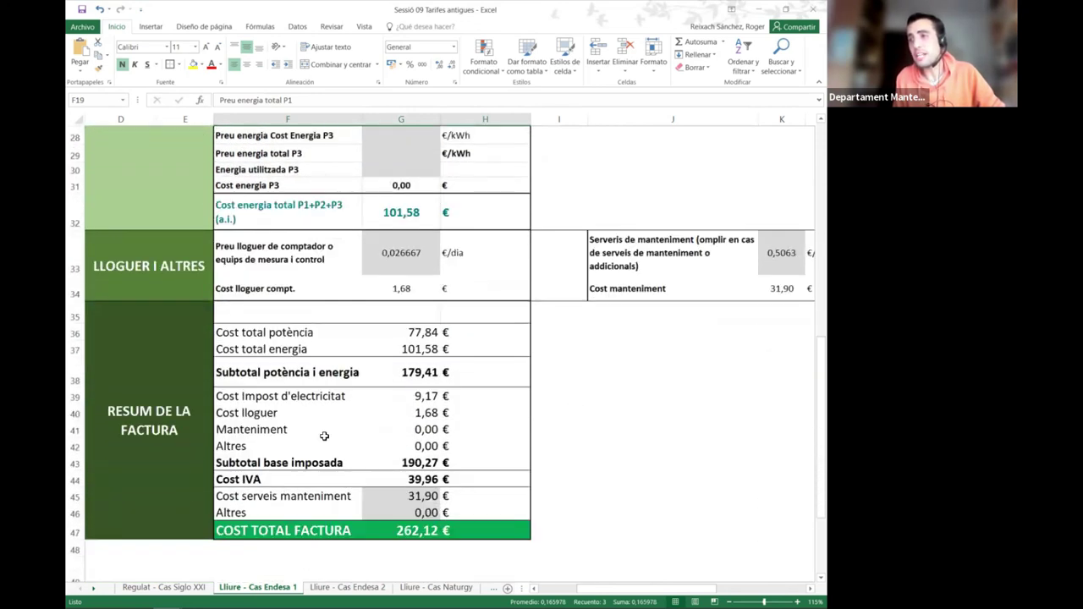
{"action": "left_click_drag", "start_coordinate": [360, 496], "coordinate": [454, 499]}
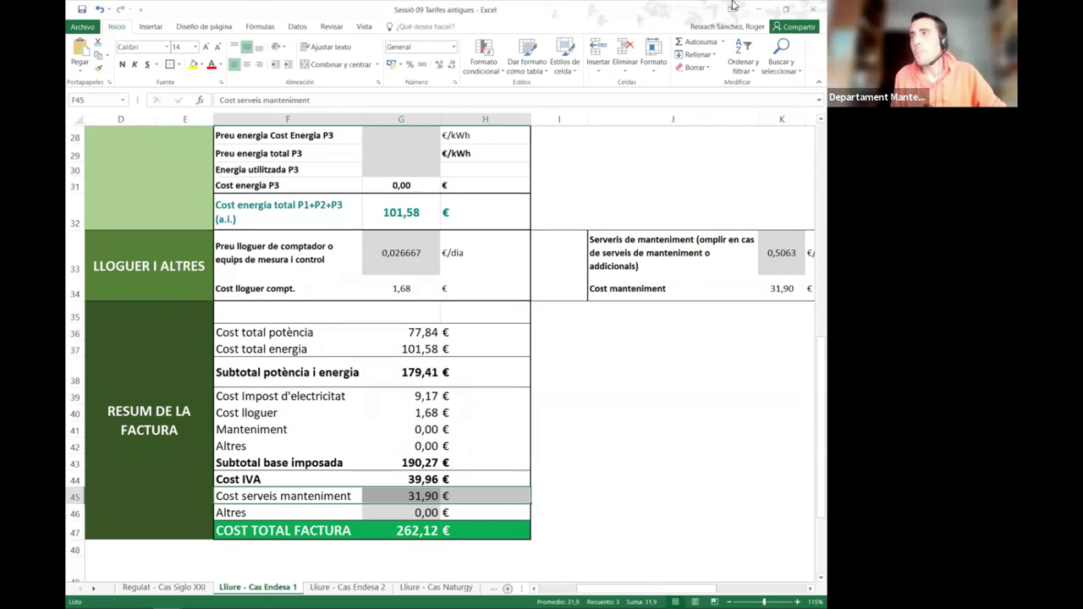
{"action": "scroll", "coordinate": [433, 395], "scroll_direction": "up", "scroll_amount": 4}
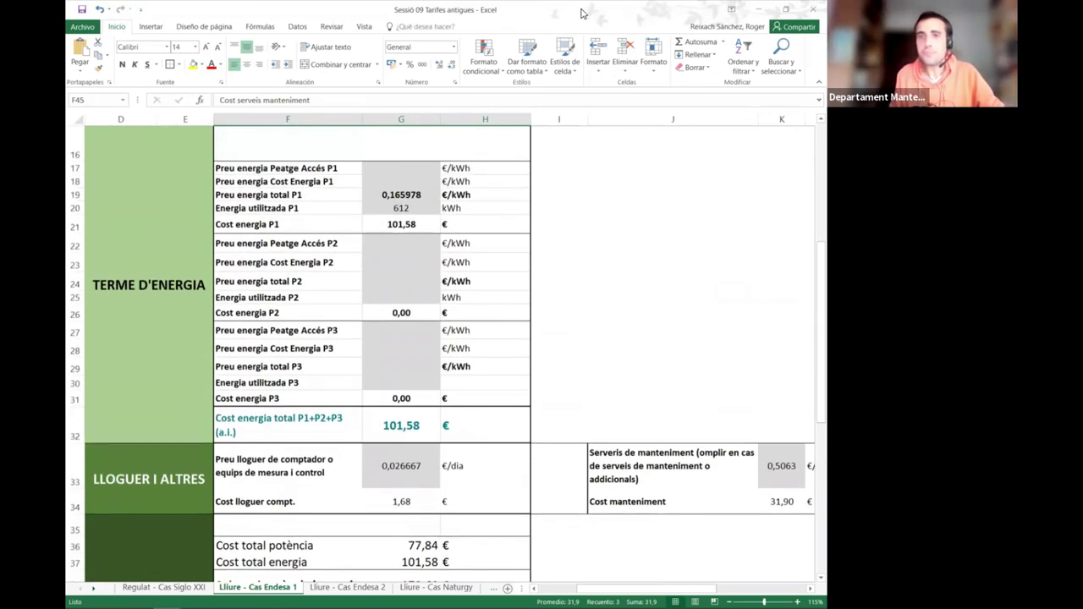
- Switch to the Sessió 09 Nou sistema de tarificació workbook and review the Regulat - Factura 2.0TD sheet, including the Preu potència Peatges Accés P1 cell
{"action": "key", "text": "alt+Tab"}
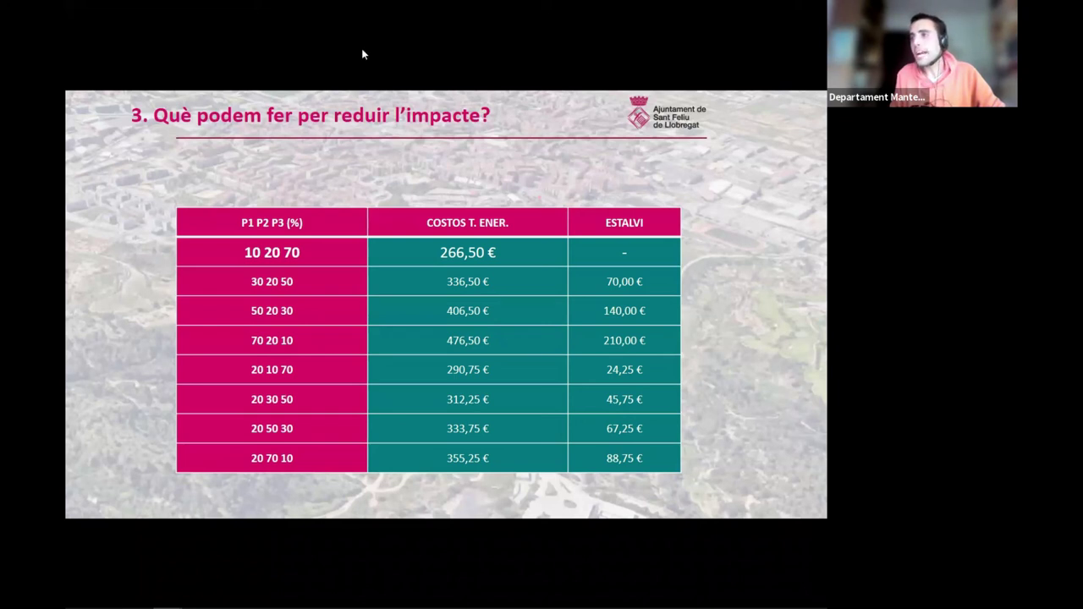
{"action": "key", "text": "alt+Tab"}
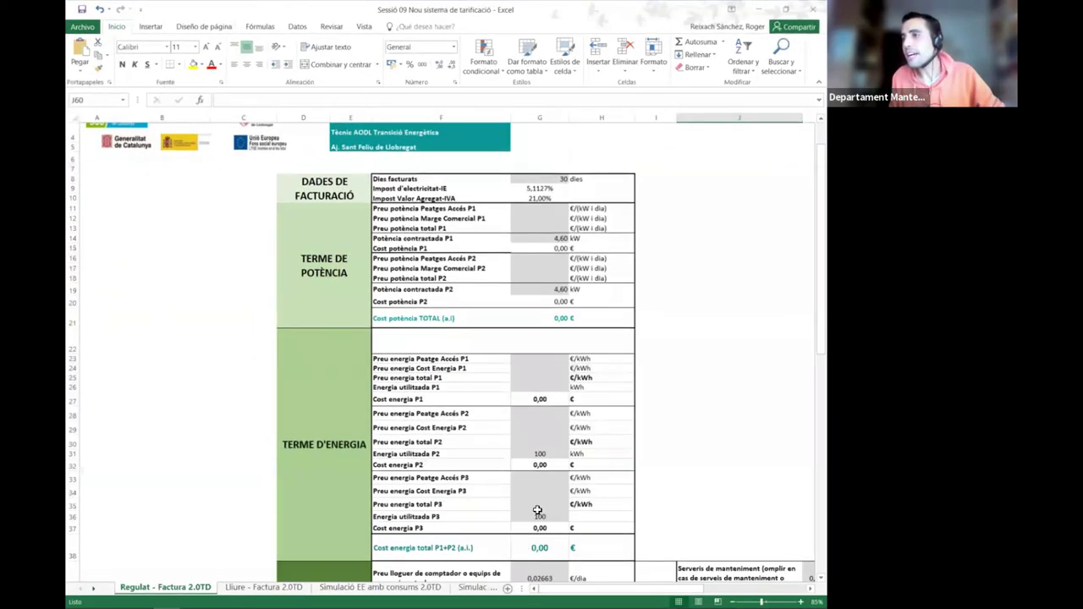
{"action": "scroll", "coordinate": [537, 511], "scroll_direction": "down", "scroll_amount": 1}
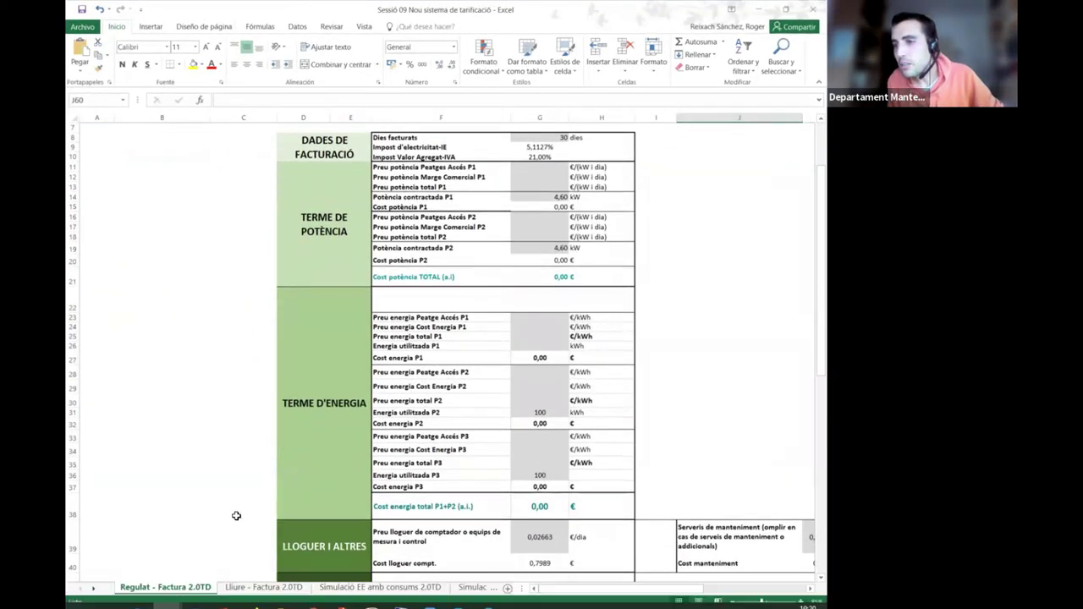
{"action": "scroll", "coordinate": [548, 430], "scroll_direction": "down", "scroll_amount": 2}
{"action": "scroll", "coordinate": [547, 430], "scroll_direction": "down", "scroll_amount": 5}
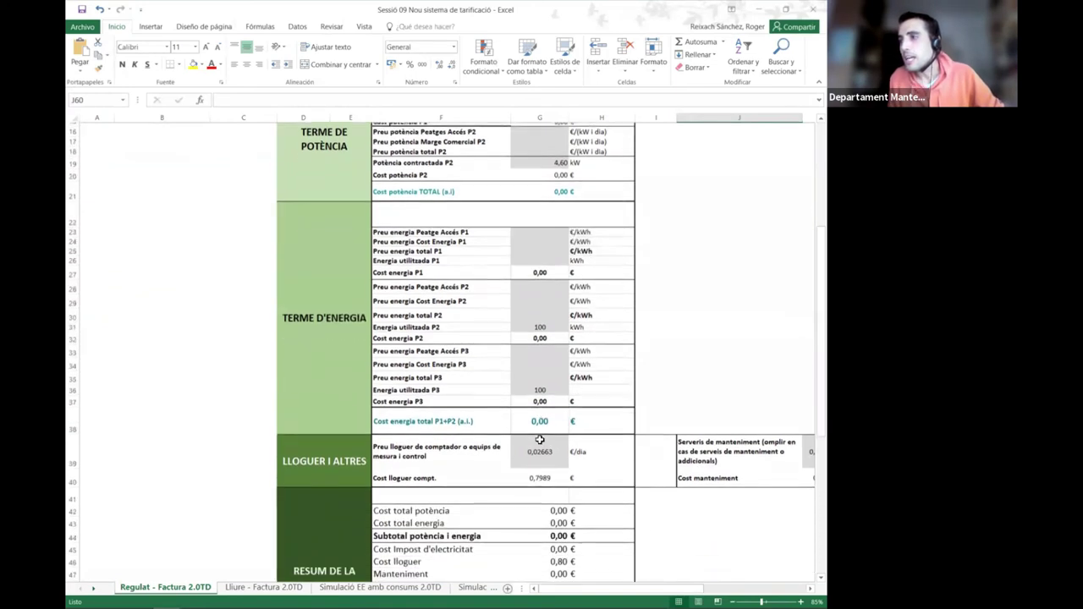
{"action": "scroll", "coordinate": [537, 442], "scroll_direction": "up", "scroll_amount": 5}
{"action": "scroll", "coordinate": [536, 439], "scroll_direction": "up", "scroll_amount": 4}
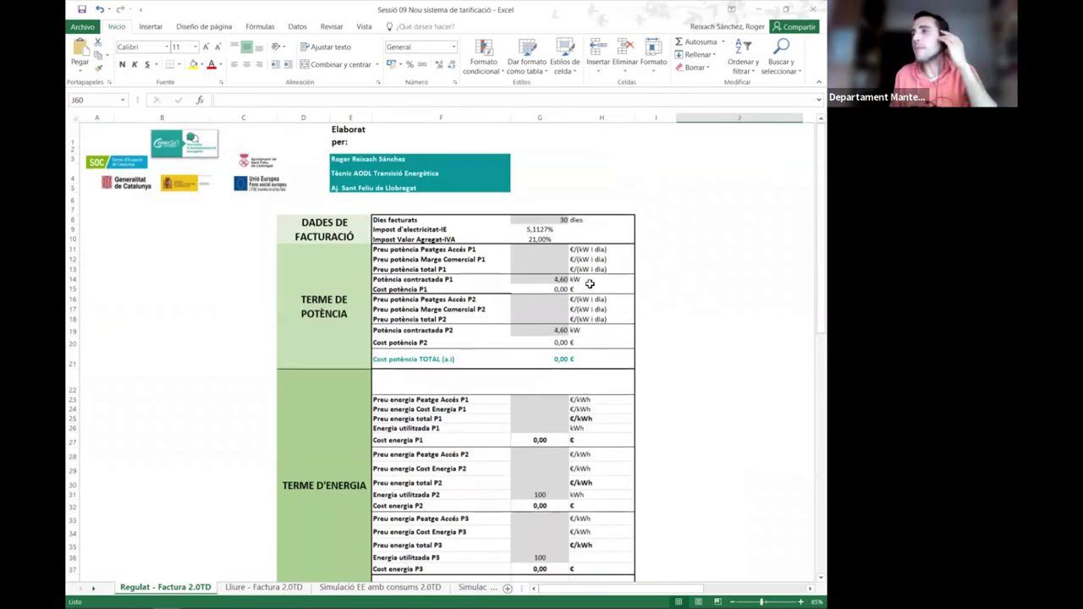
{"action": "left_click", "coordinate": [555, 250]}
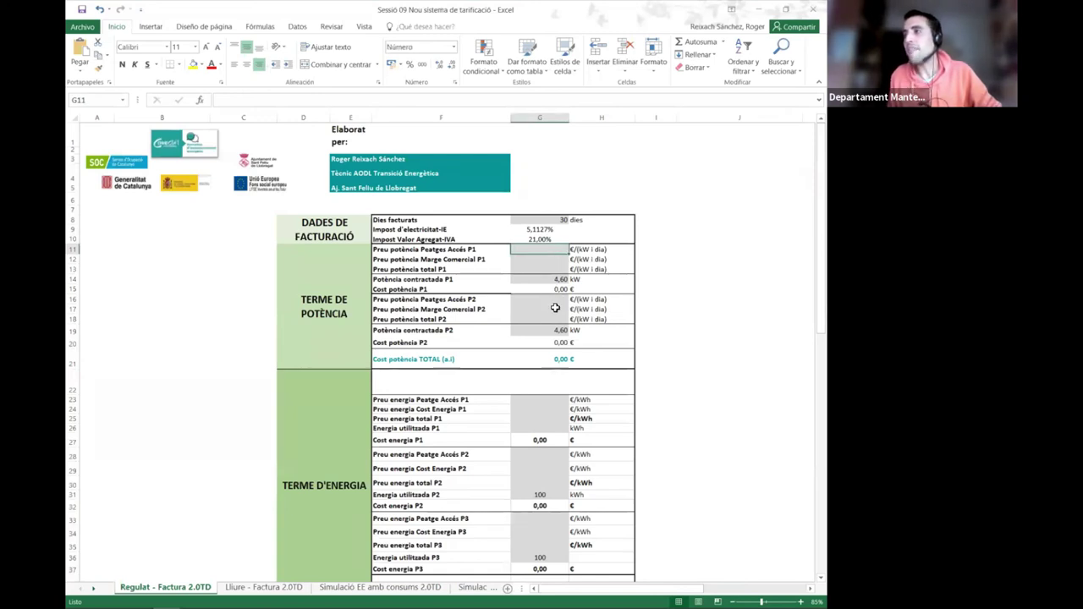
- Open the Lliure - Factura 2.0TD sheet and inspect its Preu potència P1 and Potència contractada P1 rows
{"action": "left_click", "coordinate": [283, 592]}
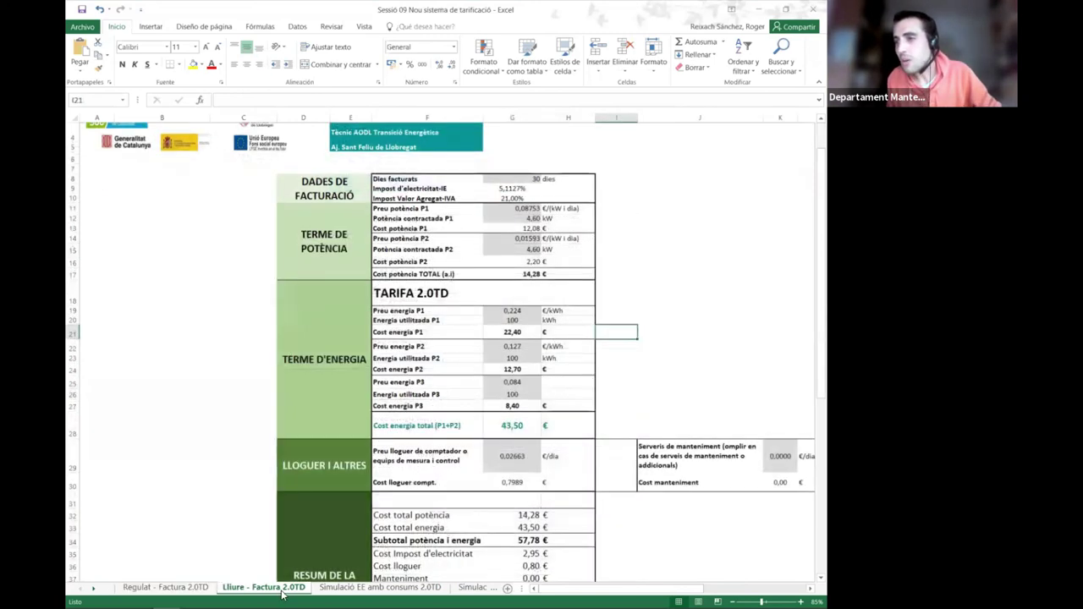
{"action": "left_click", "coordinate": [689, 343]}
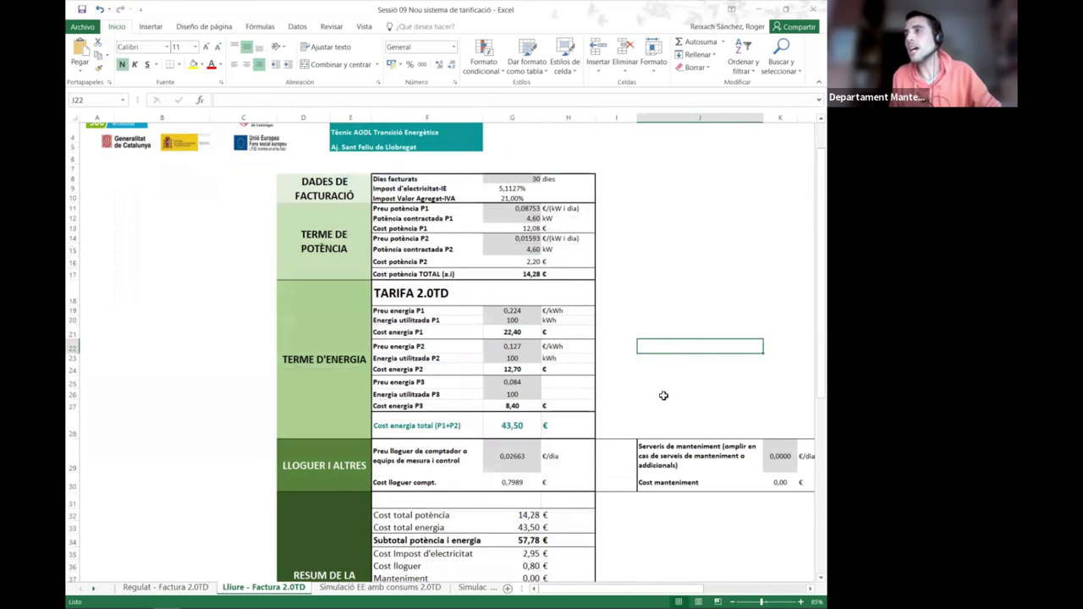
{"action": "scroll", "coordinate": [574, 419], "scroll_direction": "up", "scroll_amount": 1}
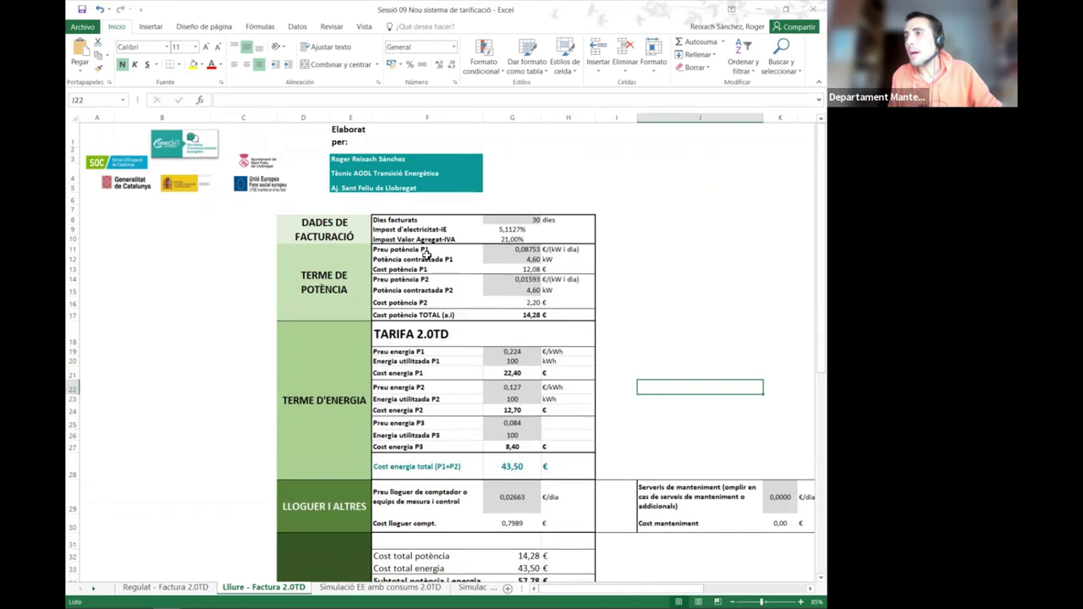
{"action": "left_click", "coordinate": [421, 251]}
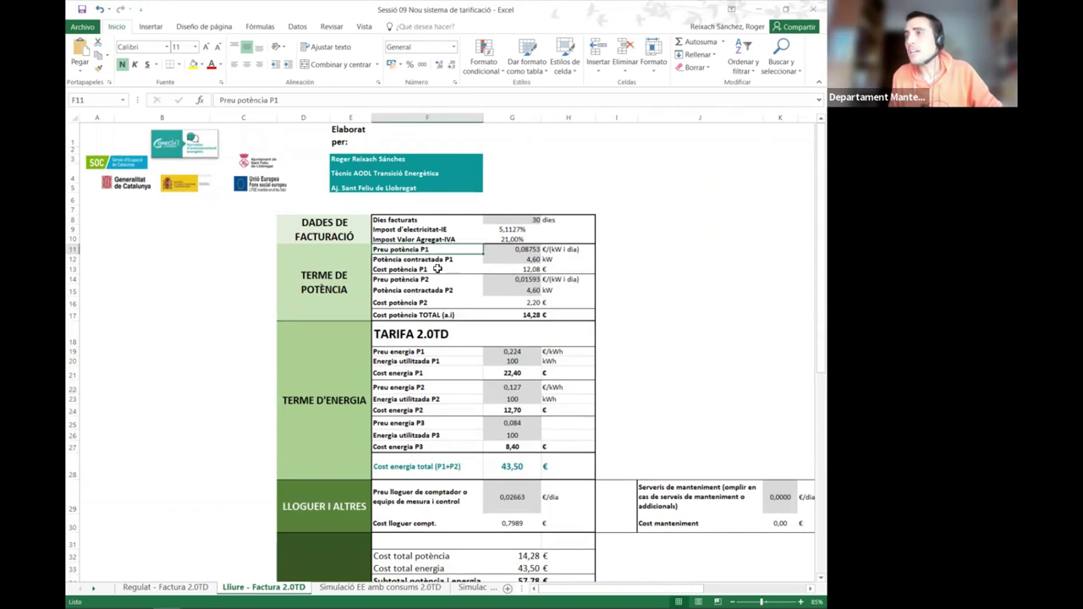
{"action": "left_click", "coordinate": [533, 259]}
{"action": "left_click_drag", "start_coordinate": [442, 263], "coordinate": [563, 261]}
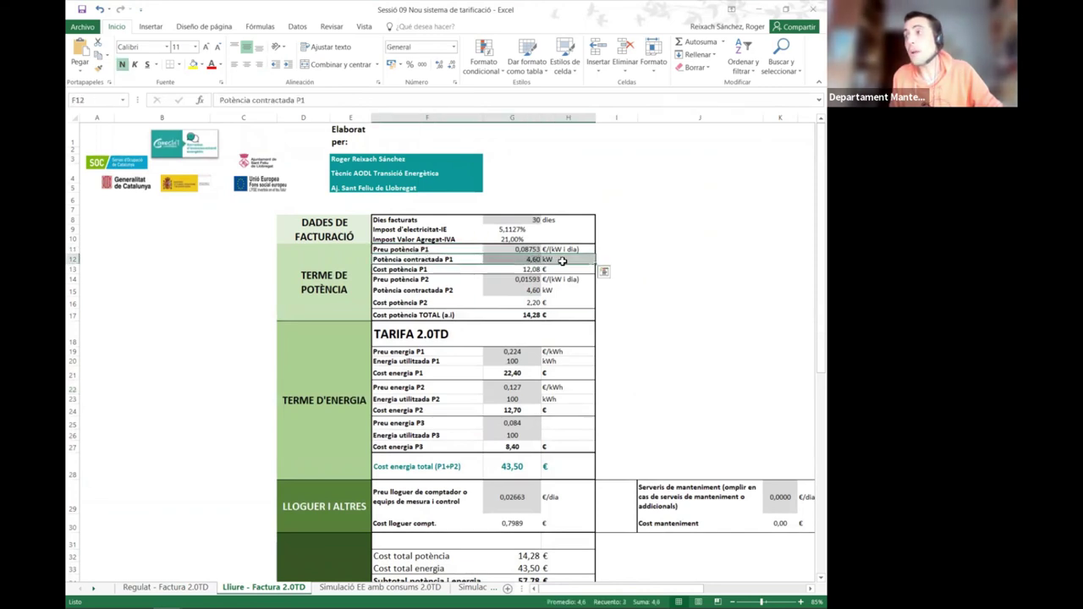
- Enlarge the sheet to 145% and highlight the Preu potència P1 row across columns F to H
{"action": "scroll", "coordinate": [516, 271], "scroll_direction": "up", "scroll_amount": 2}
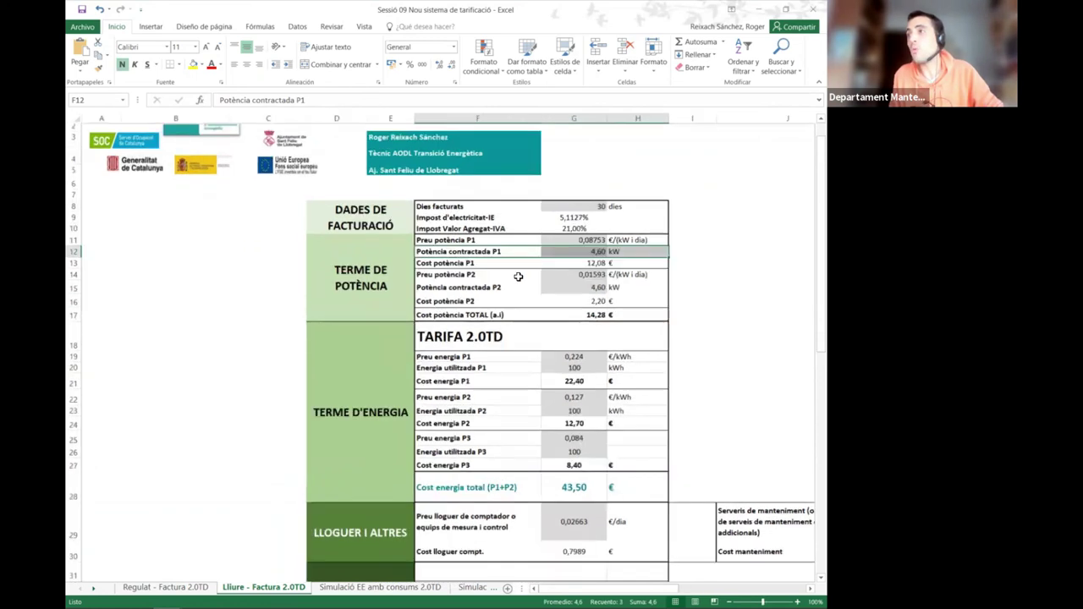
{"action": "scroll", "coordinate": [733, 310], "scroll_direction": "up", "scroll_amount": 2}
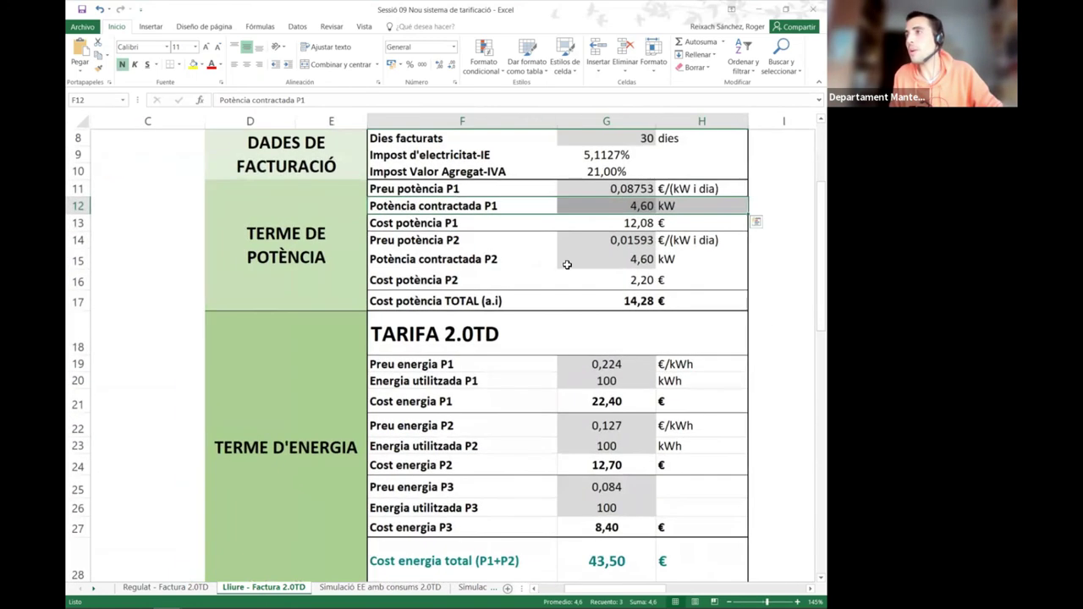
{"action": "left_click", "coordinate": [563, 278]}
{"action": "scroll", "coordinate": [536, 288], "scroll_direction": "up", "scroll_amount": 2}
{"action": "left_click_drag", "start_coordinate": [402, 305], "coordinate": [711, 306]}
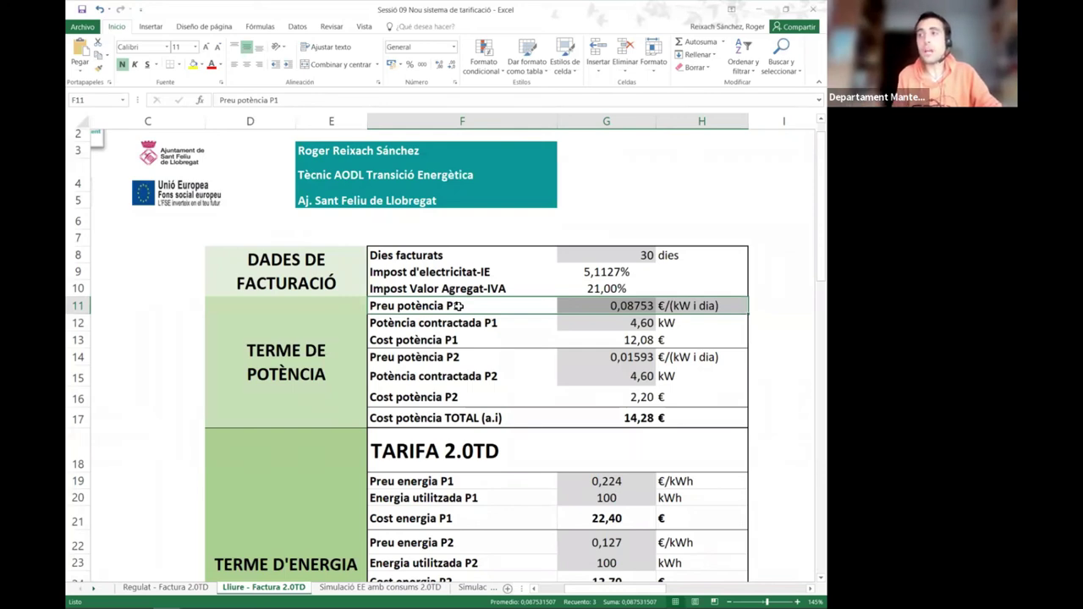
- Minimize the workbook and go back in the presentation to the slide with the hourly P1, P2 and P3 period charts
{"action": "double_click", "coordinate": [675, 10]}
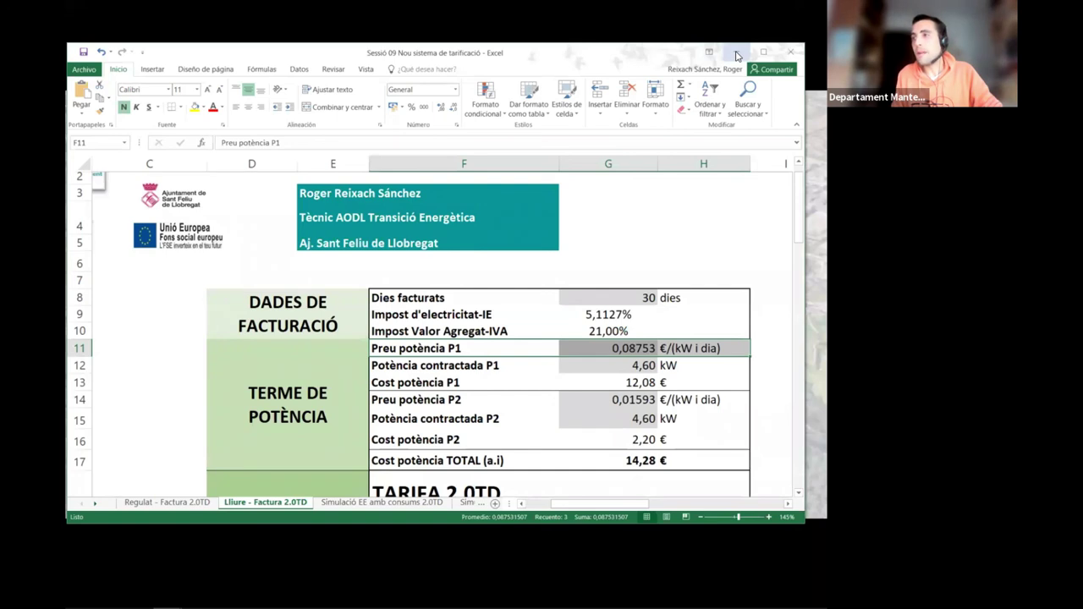
{"action": "left_click", "coordinate": [736, 56]}
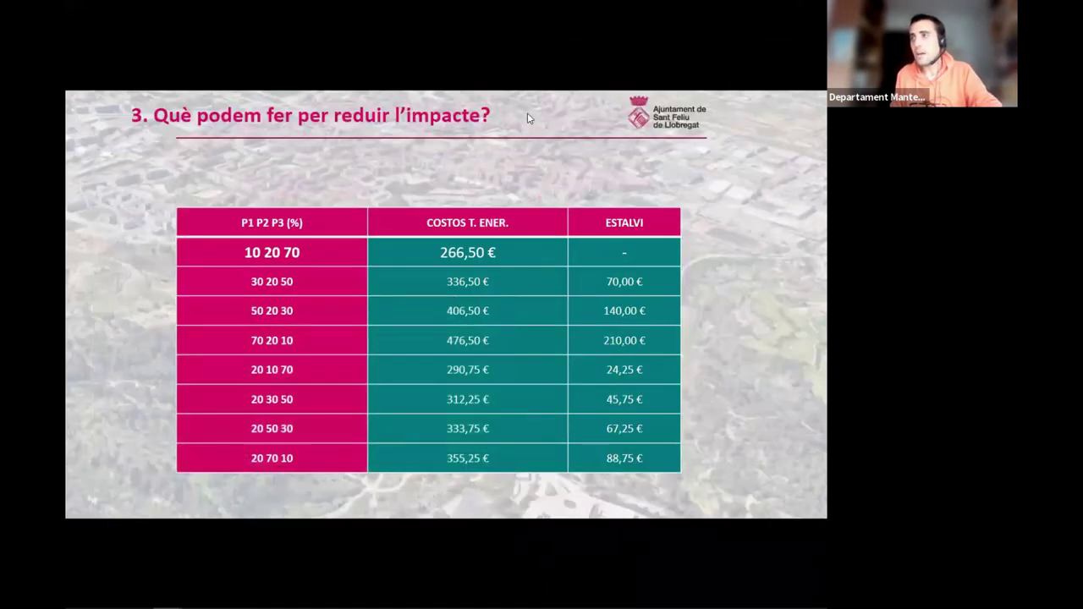
{"action": "key", "text": "Left"}
{"action": "key", "text": "Left"}
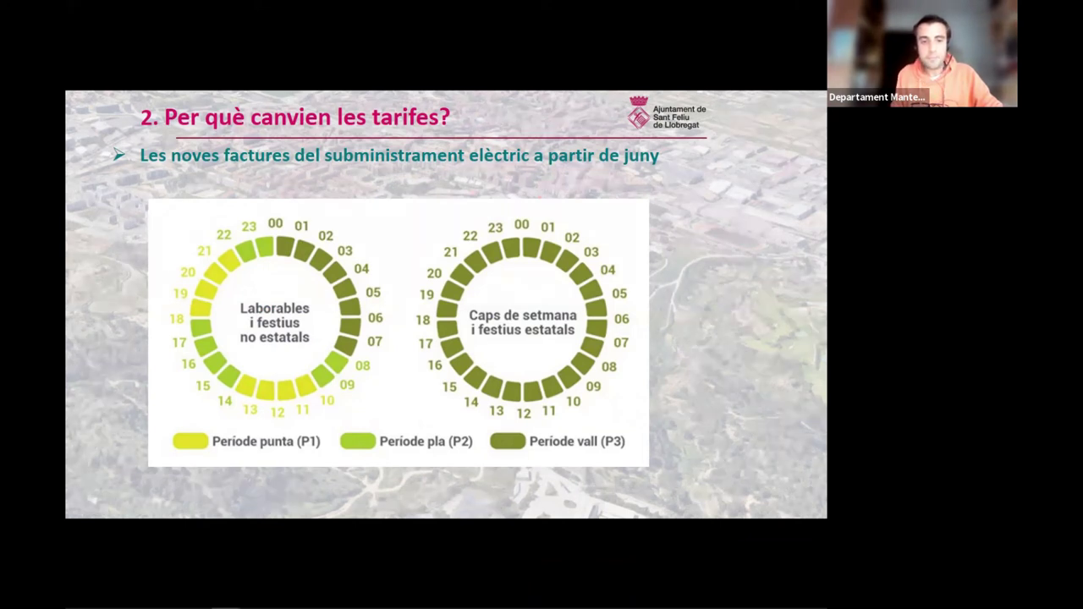
- Return to the Excel workbook and highlight the Preu potència P2 row across columns F to H
{"action": "key", "text": "alt+Tab"}
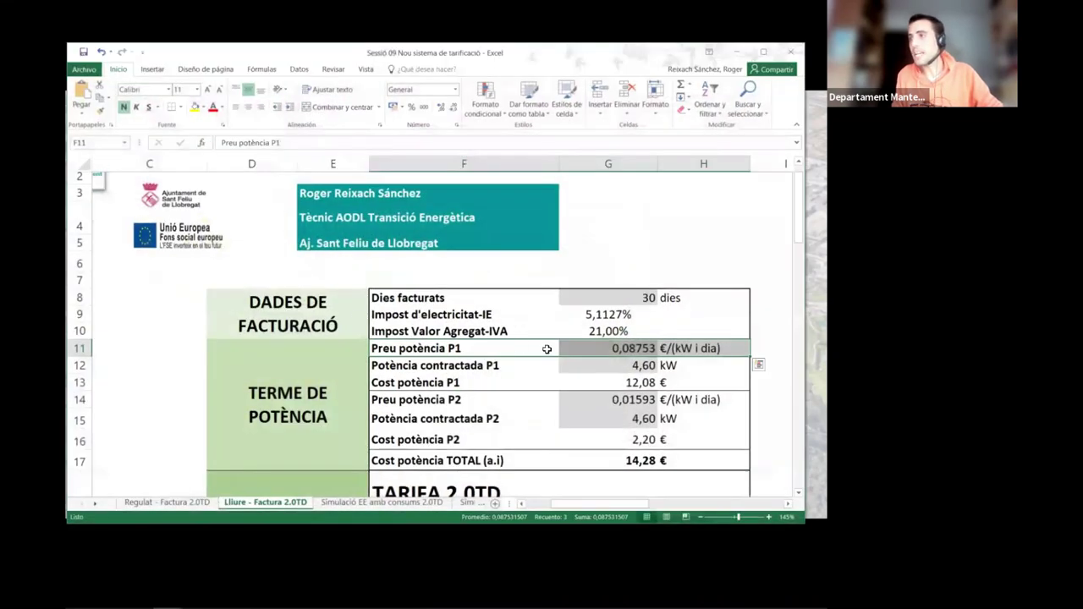
{"action": "left_click_drag", "start_coordinate": [433, 402], "coordinate": [694, 408]}
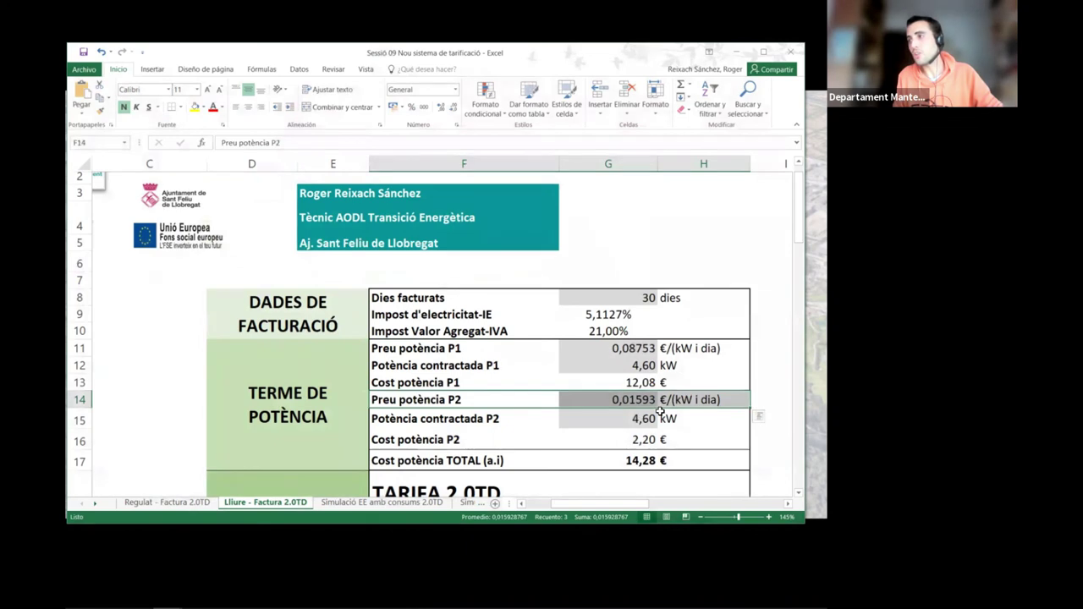
- Compare the P1 and P2 contracted power cells and set Potència contractada P2 to 3,6 kW
{"action": "scroll", "coordinate": [660, 411], "scroll_direction": "down", "scroll_amount": 1}
{"action": "left_click", "coordinate": [640, 356]}
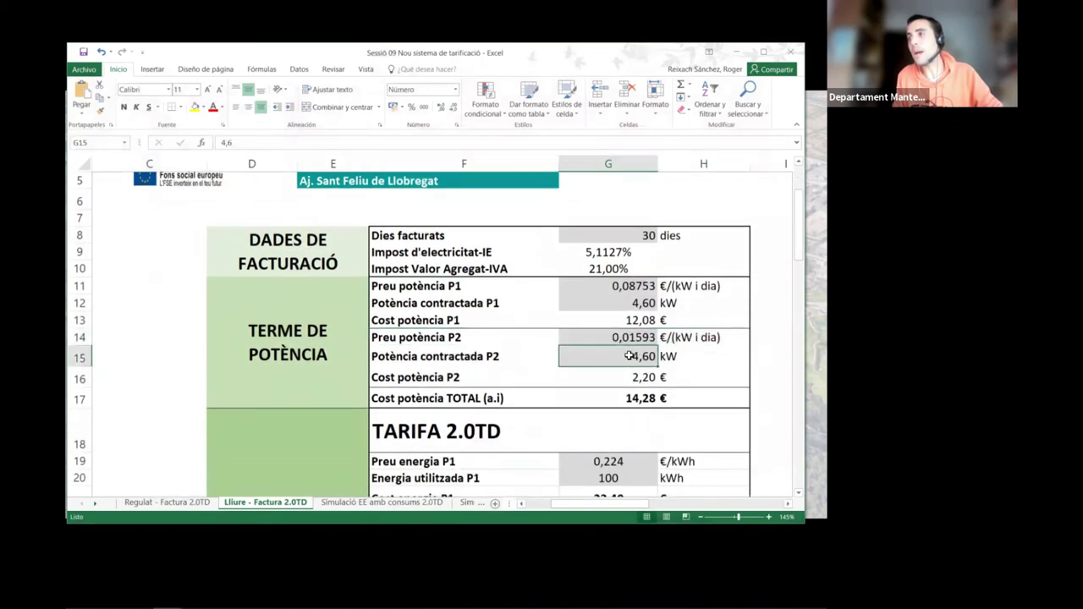
{"action": "left_click", "coordinate": [631, 308]}
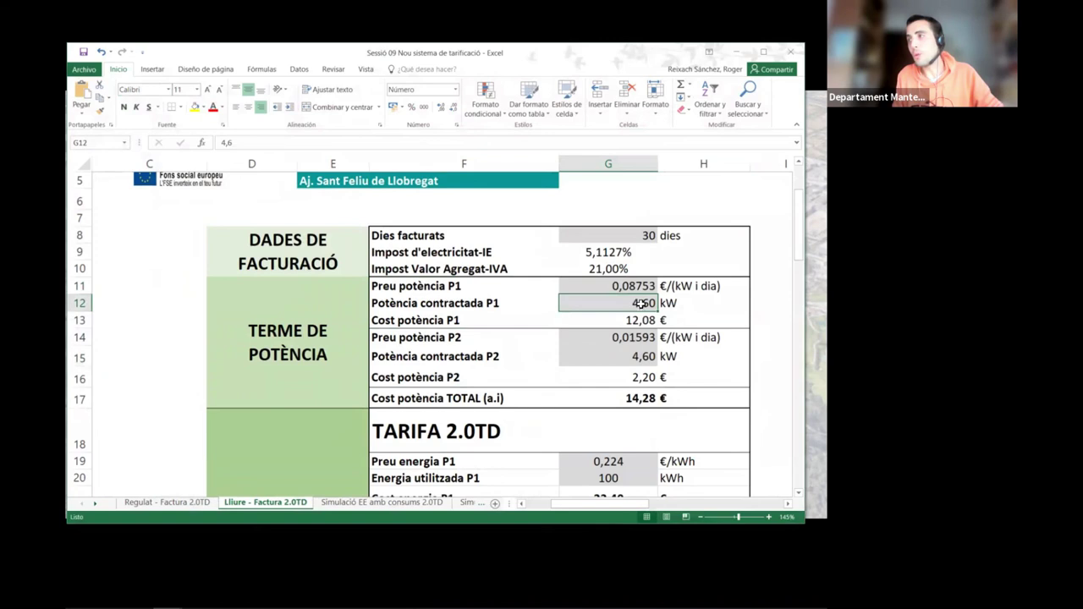
{"action": "left_click", "coordinate": [628, 357]}
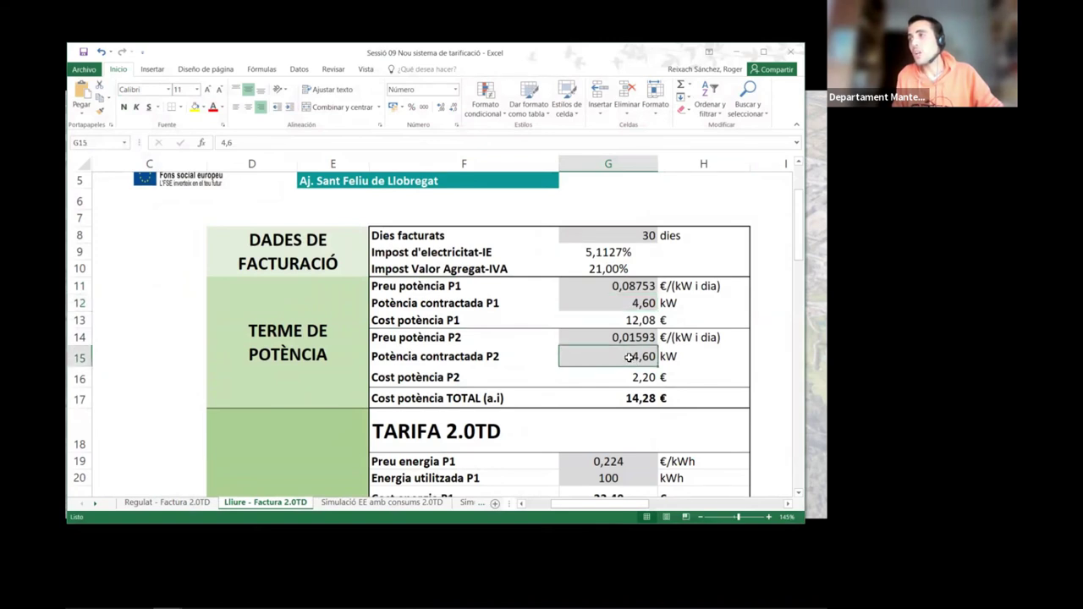
{"action": "double_click", "coordinate": [629, 357]}
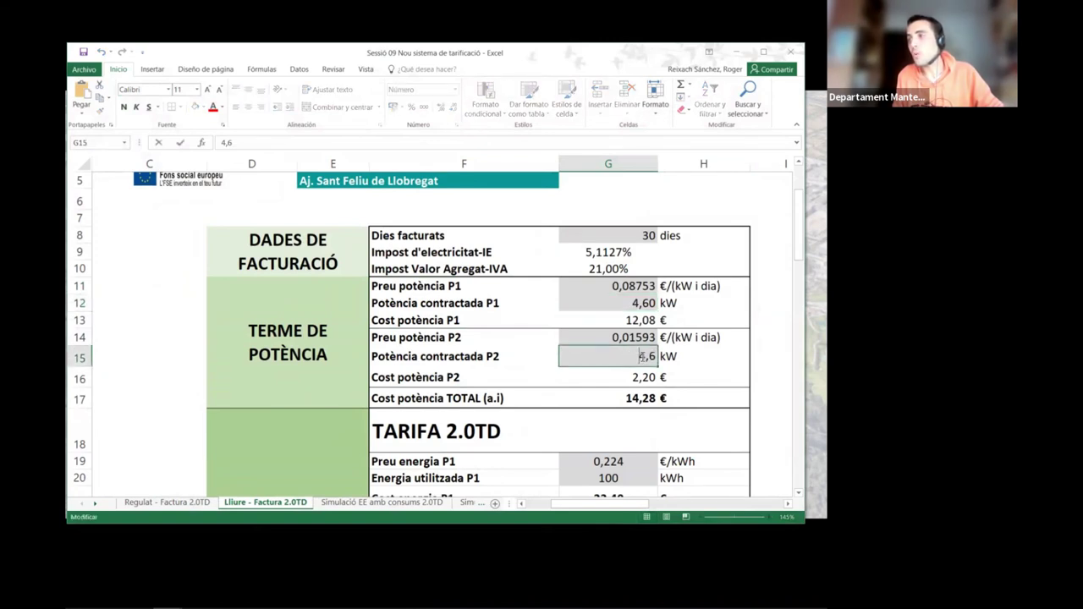
{"action": "left_click_drag", "start_coordinate": [642, 358], "coordinate": [659, 357]}
{"action": "type", "text": "3,"}
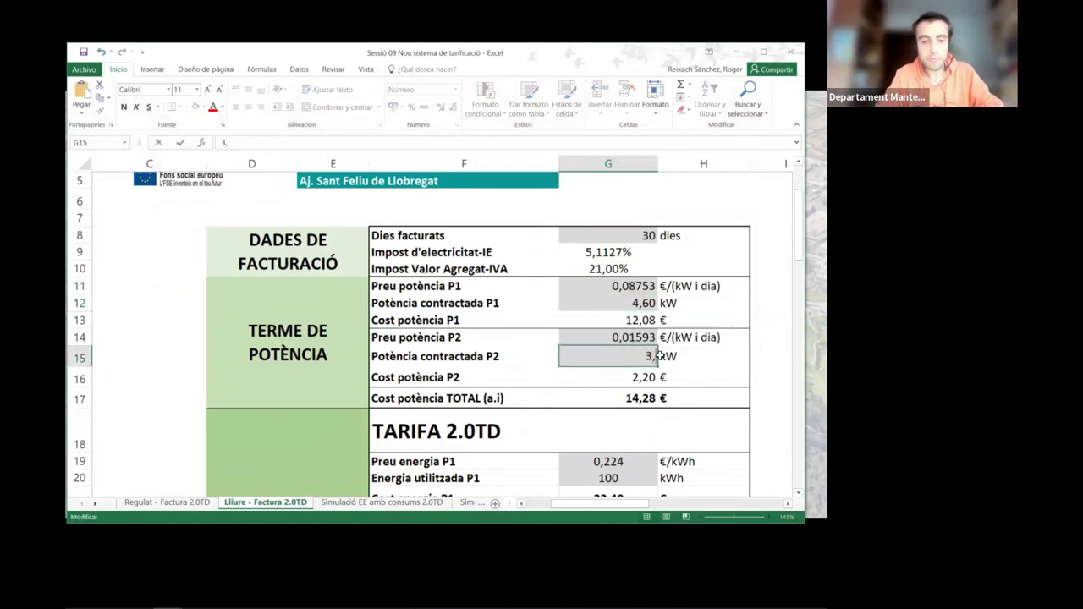
{"action": "type", "text": "6"}
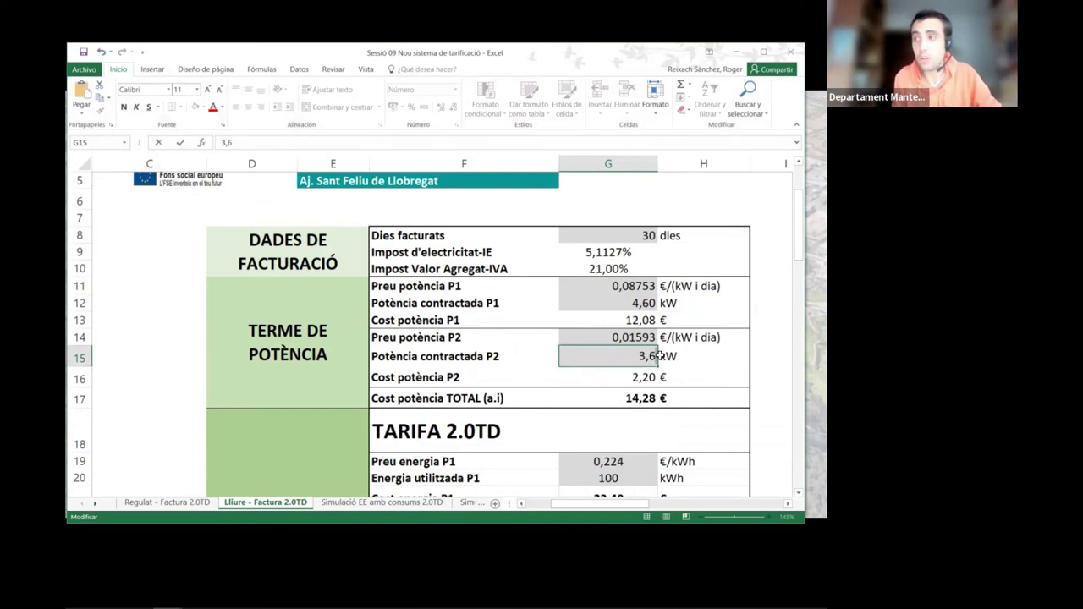
{"action": "key", "text": "Return"}
- Set Potència contractada P2 back to 4,6 kW
{"action": "left_click", "coordinate": [646, 354]}
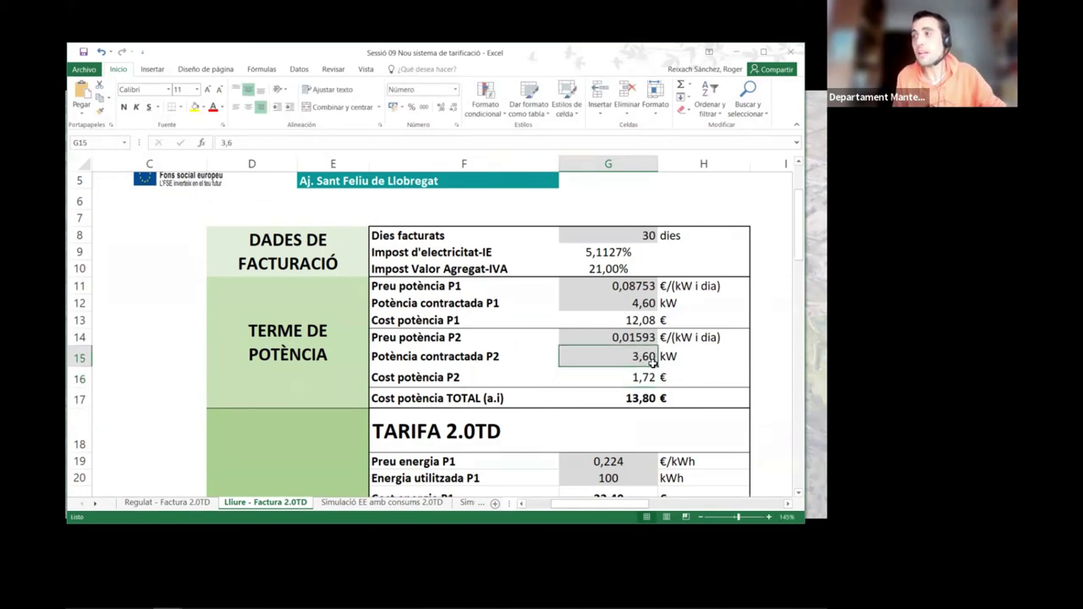
{"action": "type", "text": "4,6"}
{"action": "key", "text": "Return"}
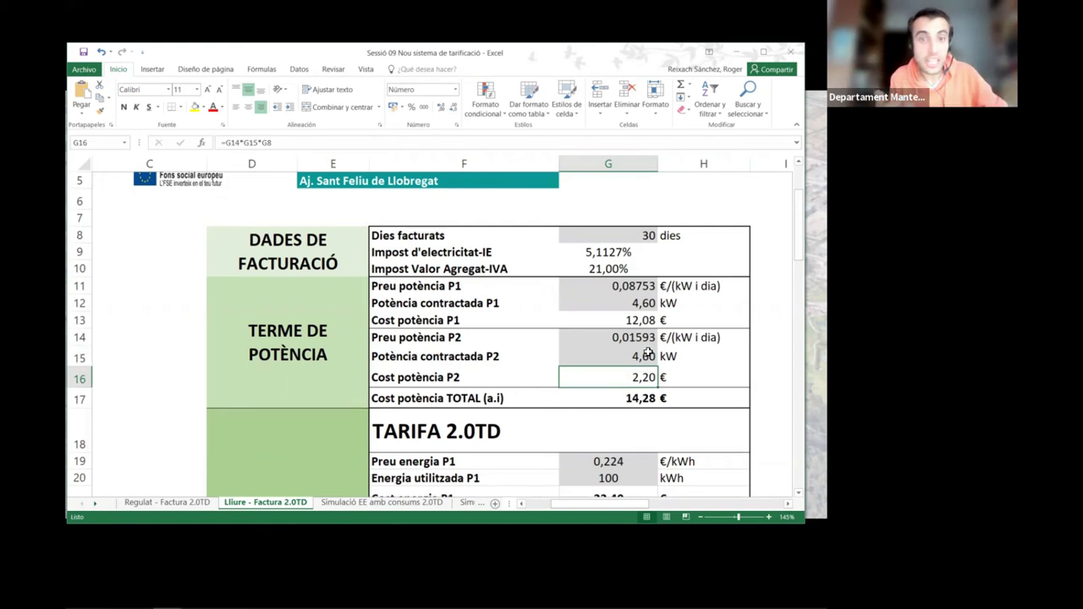
{"action": "left_click", "coordinate": [708, 374]}
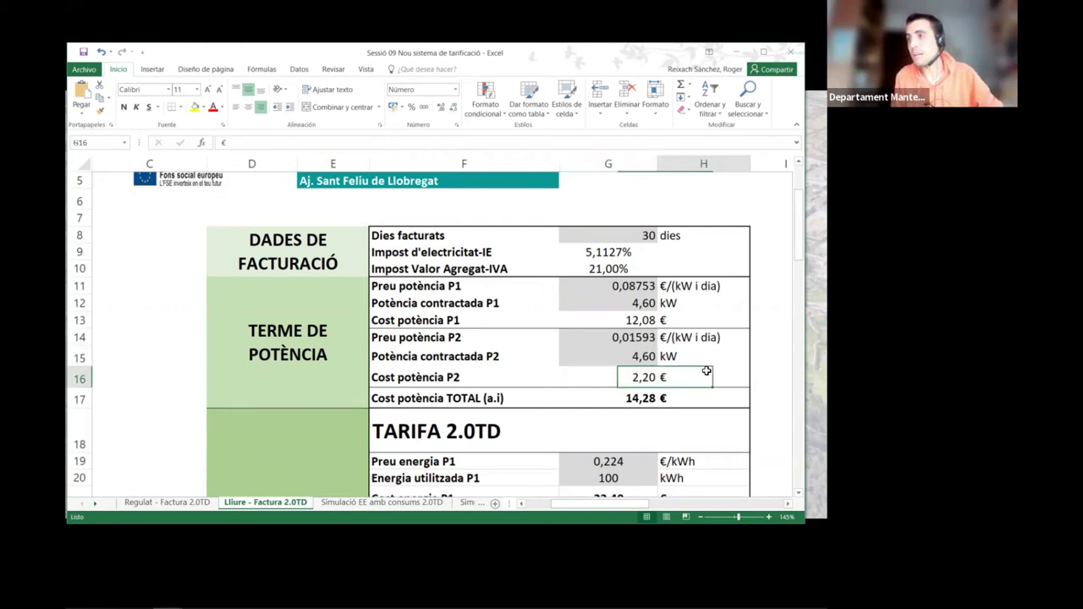
- Examine the energy price, energy used and cost rows for P1 and the P2 energy price in the Terme d'energia section
{"action": "scroll", "coordinate": [705, 371], "scroll_direction": "down", "scroll_amount": 3}
{"action": "scroll", "coordinate": [704, 371], "scroll_direction": "down", "scroll_amount": 2}
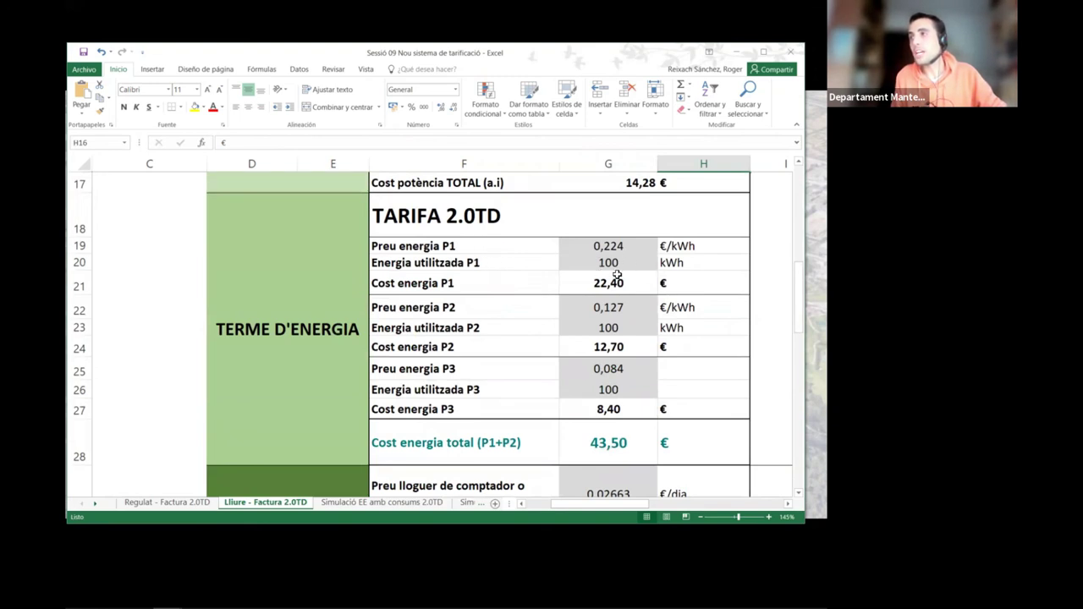
{"action": "left_click", "coordinate": [609, 245]}
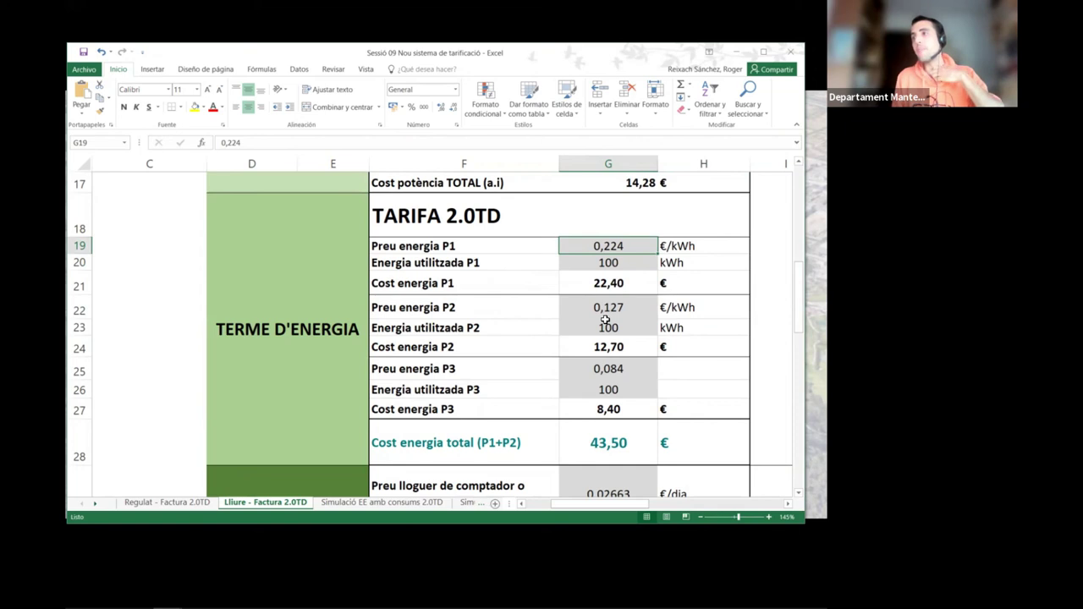
{"action": "left_click", "coordinate": [578, 308]}
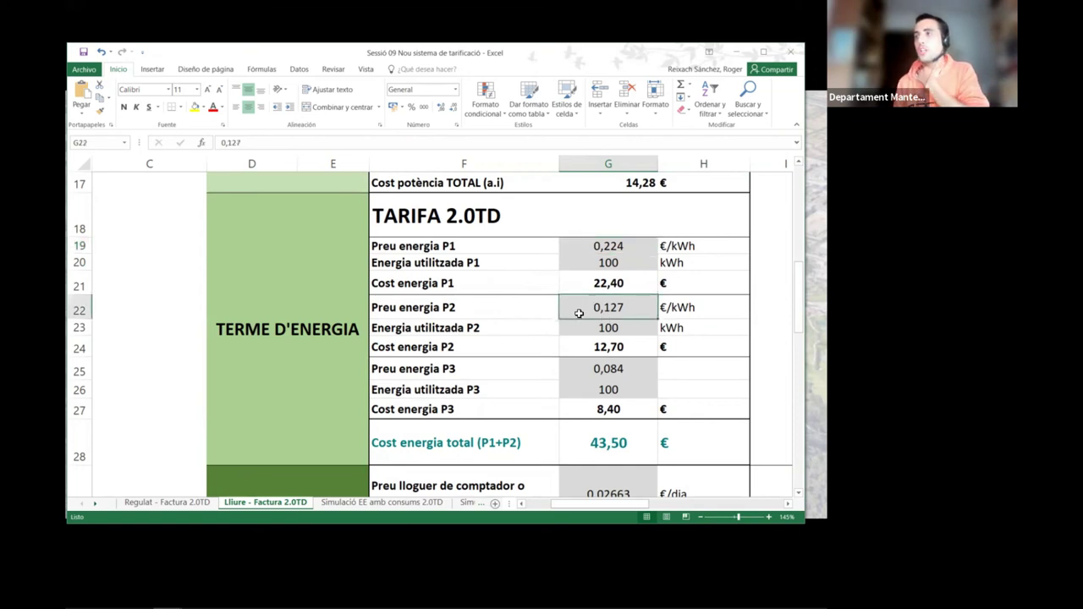
{"action": "left_click", "coordinate": [608, 246]}
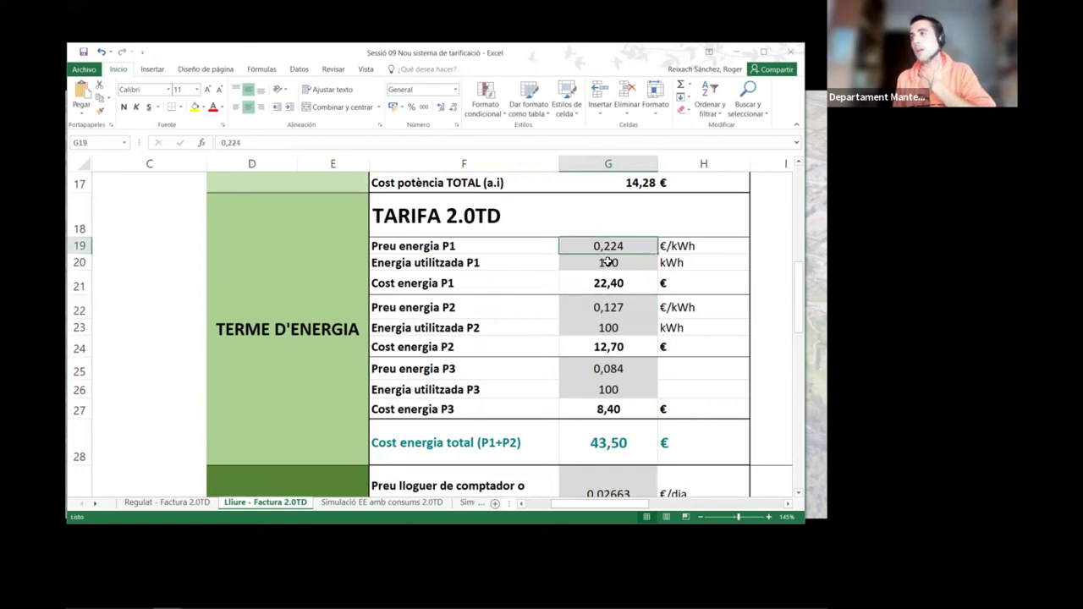
{"action": "left_click", "coordinate": [607, 263]}
{"action": "mouse_move", "coordinate": [476, 263]}
{"action": "left_mouse_down"}
{"action": "mouse_move", "coordinate": [674, 267]}
{"action": "mouse_move", "coordinate": [689, 290]}
{"action": "left_mouse_up"}
{"action": "left_click", "coordinate": [461, 284]}
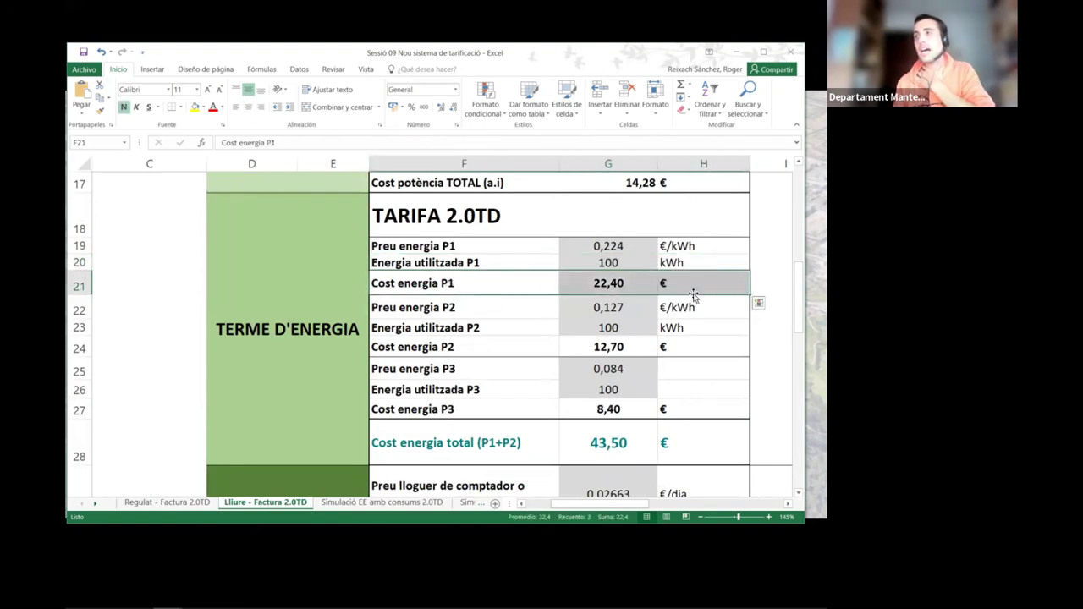
{"action": "left_click_drag", "start_coordinate": [469, 307], "coordinate": [681, 315]}
{"action": "left_click", "coordinate": [633, 307]}
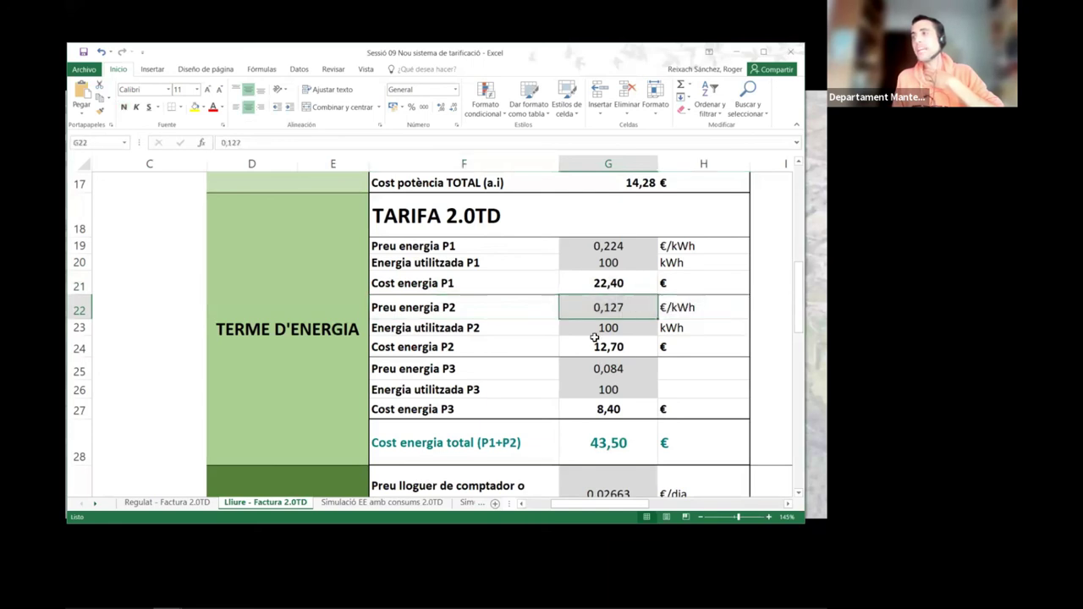
- Set Energia utilitzada P2 to 63 kWh
{"action": "left_click", "coordinate": [598, 332]}
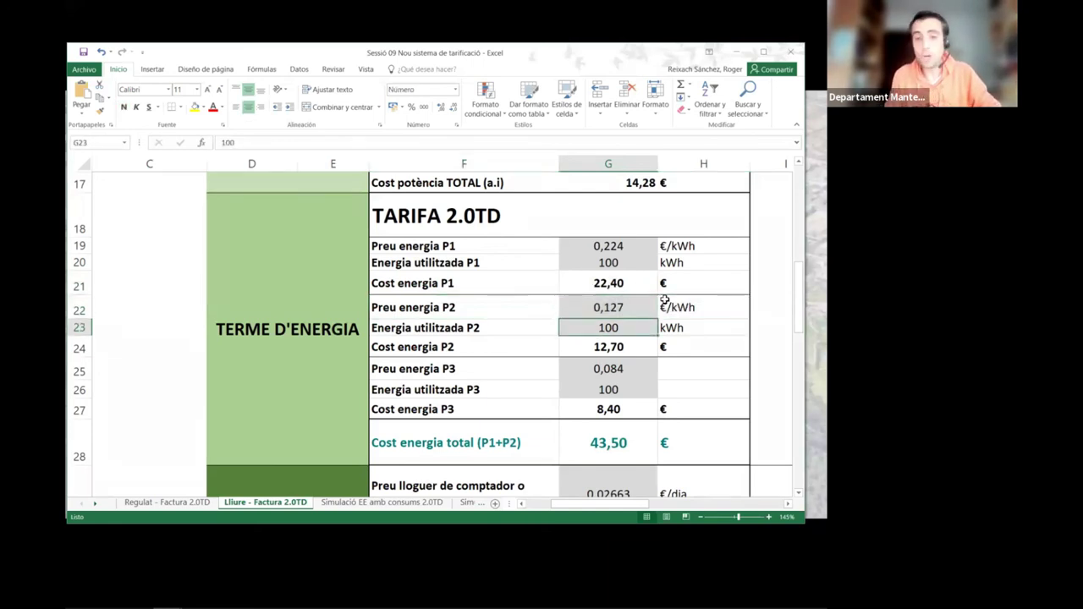
{"action": "type", "text": "6"}
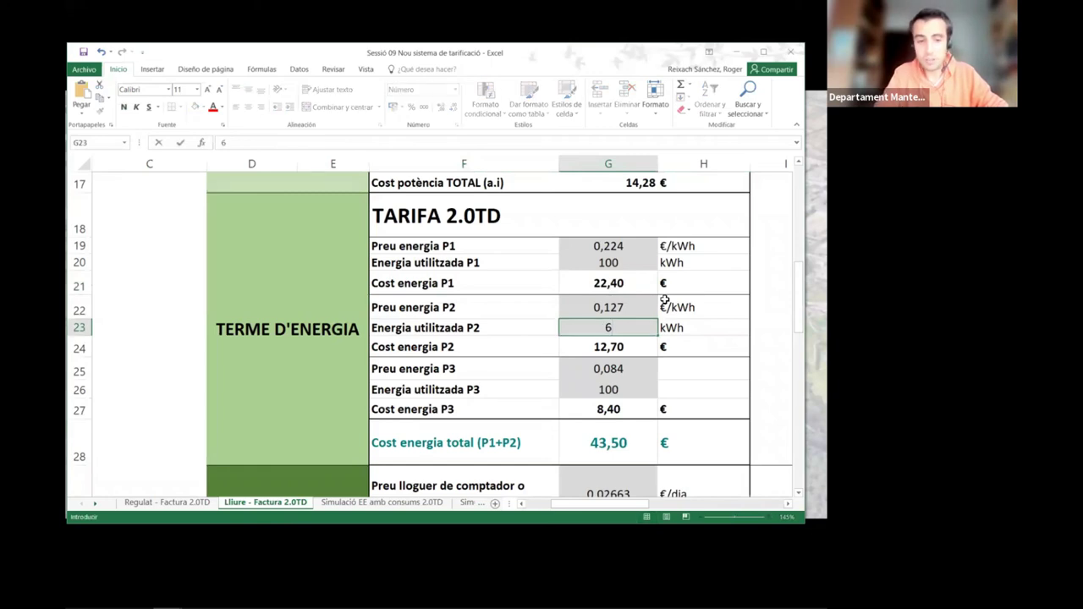
{"action": "type", "text": "3"}
{"action": "key", "text": "ctrl+Return"}
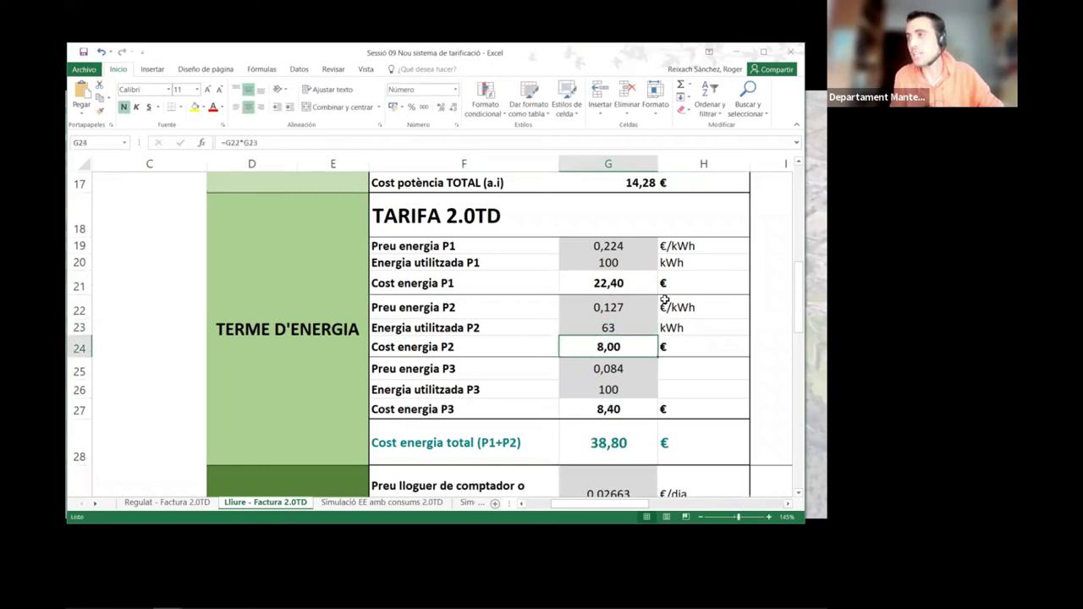
- Compare the Energia utilitzada P1 and P2 rows, highlighting each across columns F to H
{"action": "left_click", "coordinate": [635, 266]}
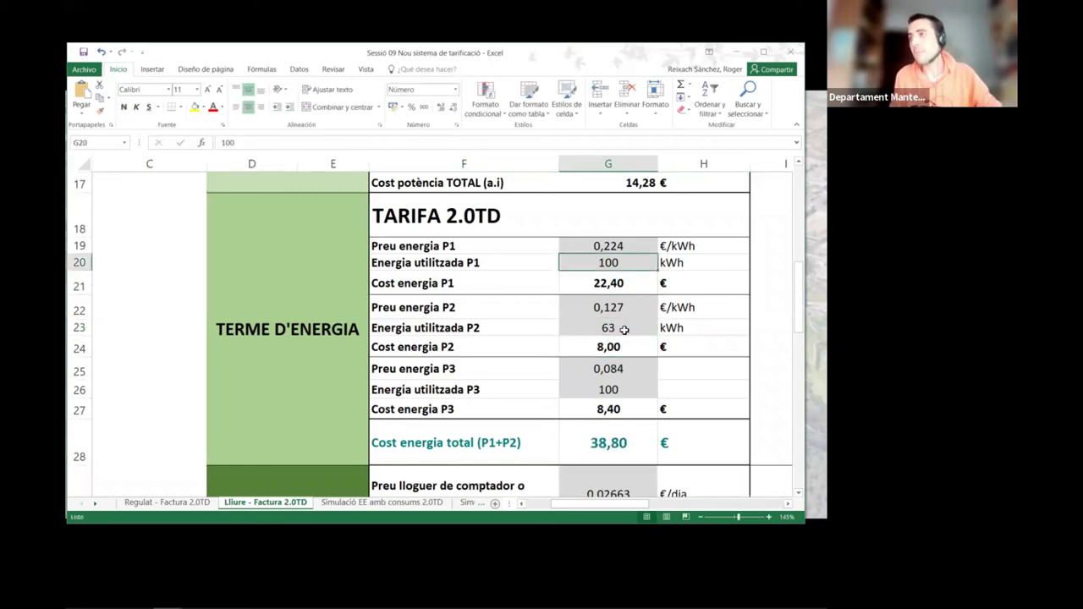
{"action": "left_click", "coordinate": [626, 325]}
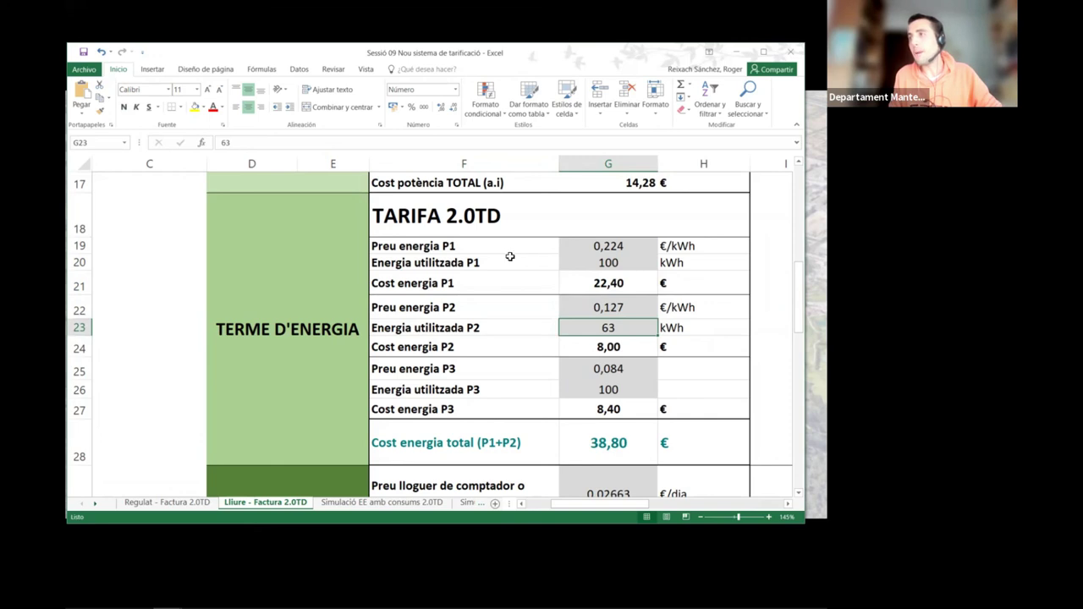
{"action": "left_click_drag", "start_coordinate": [511, 262], "coordinate": [672, 263]}
{"action": "left_click", "coordinate": [531, 330]}
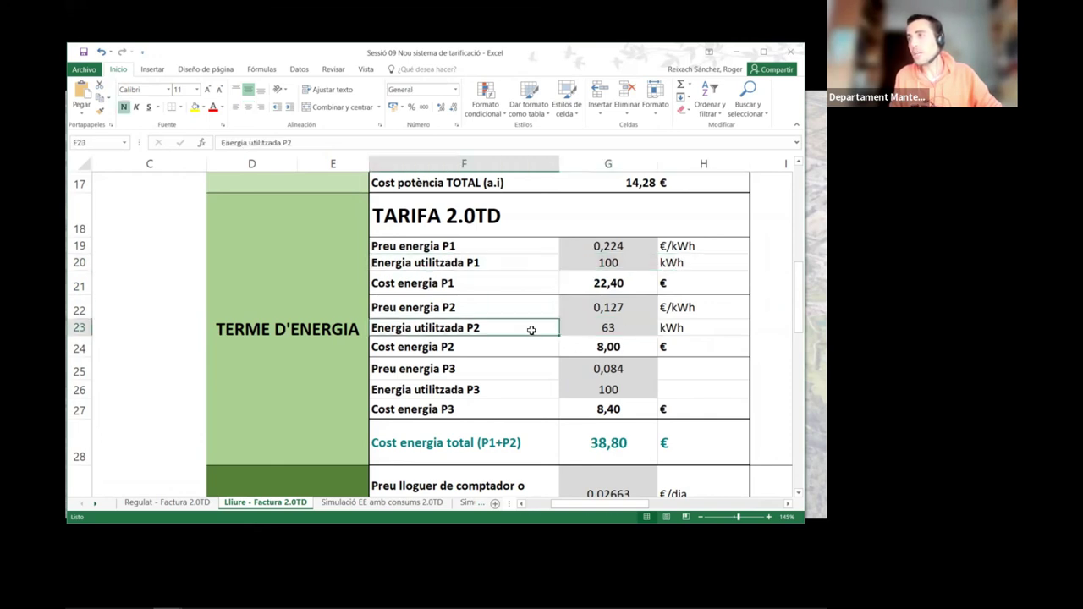
{"action": "left_click_drag", "start_coordinate": [531, 330], "coordinate": [686, 328]}
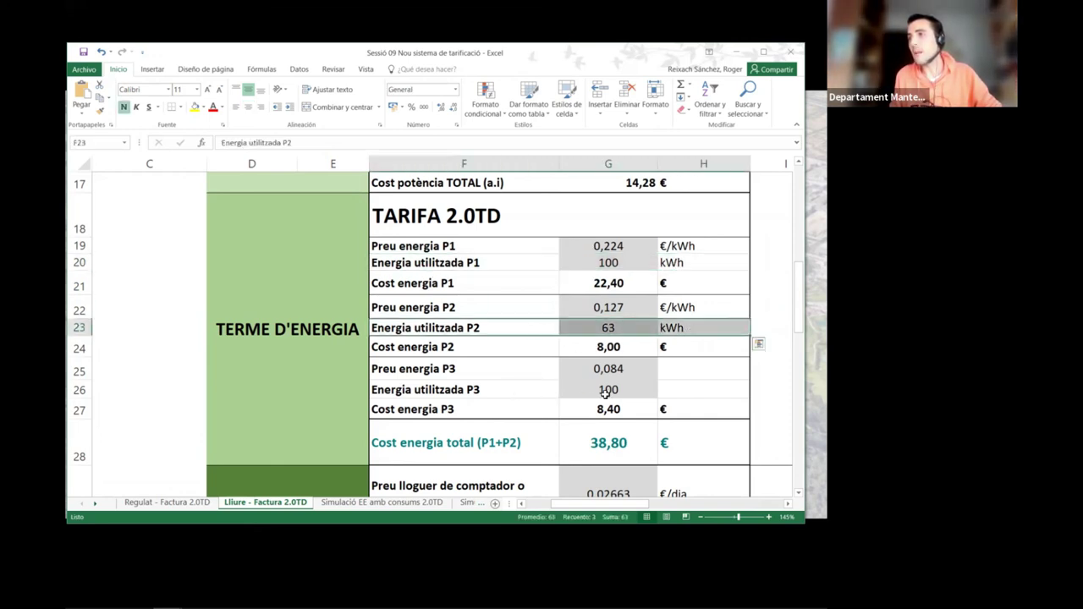
- Set Energia utilitzada P3 to 150
{"action": "left_click", "coordinate": [613, 388]}
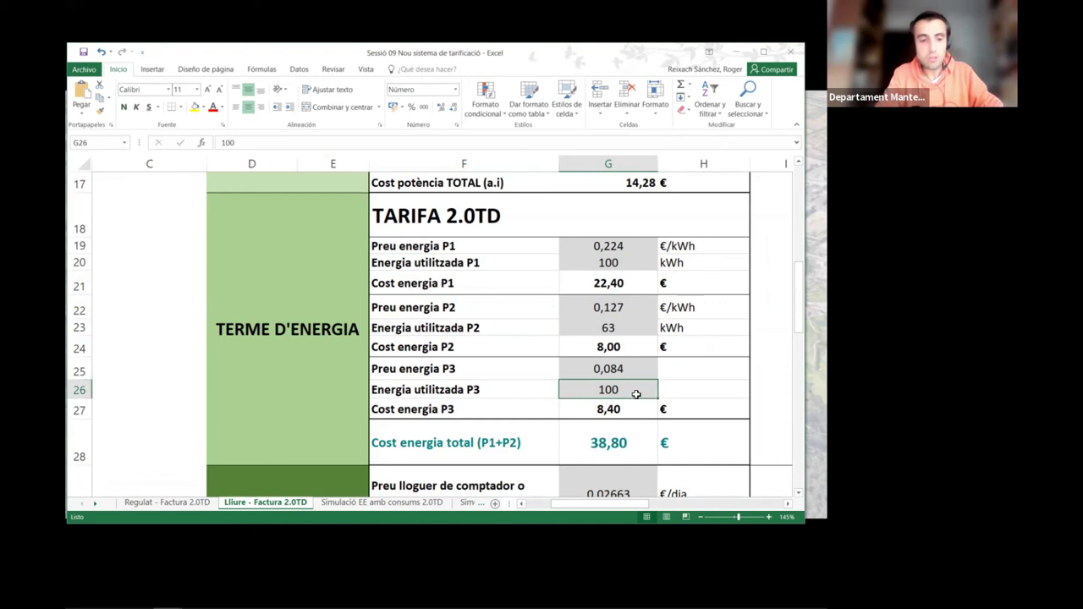
{"action": "type", "text": "150"}
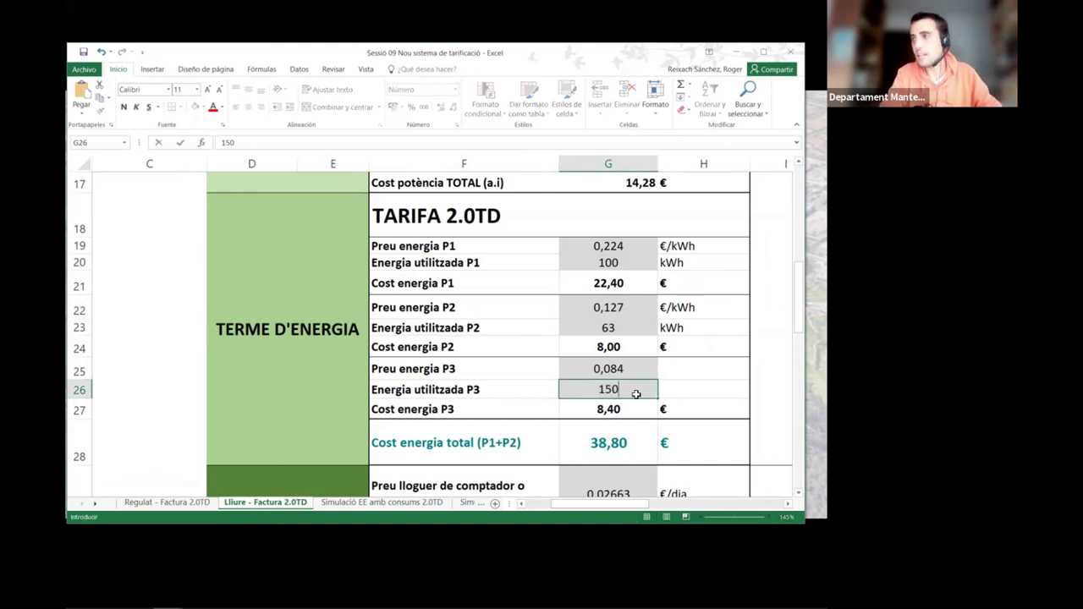
{"action": "key", "text": "Return"}
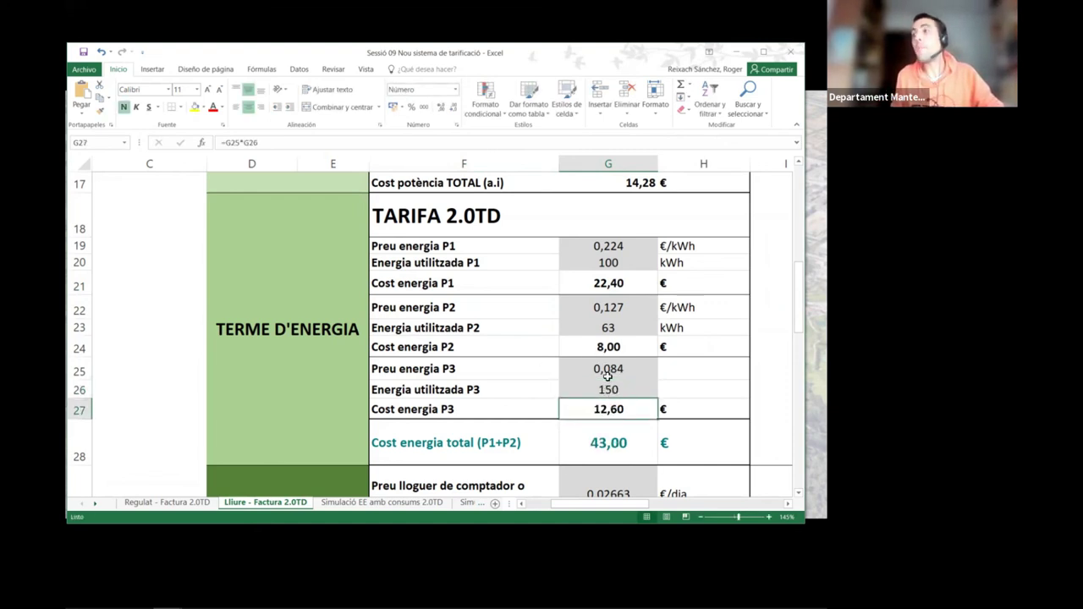
{"action": "left_click", "coordinate": [608, 390]}
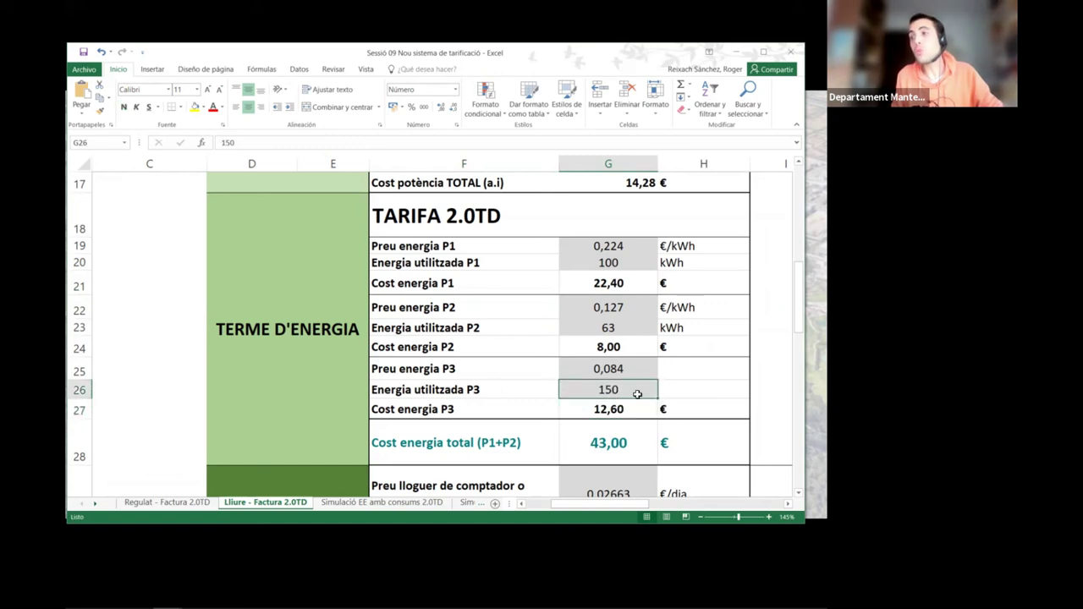
- Set Energia utilitzada P1 to 80 kWh
{"action": "left_click", "coordinate": [618, 263]}
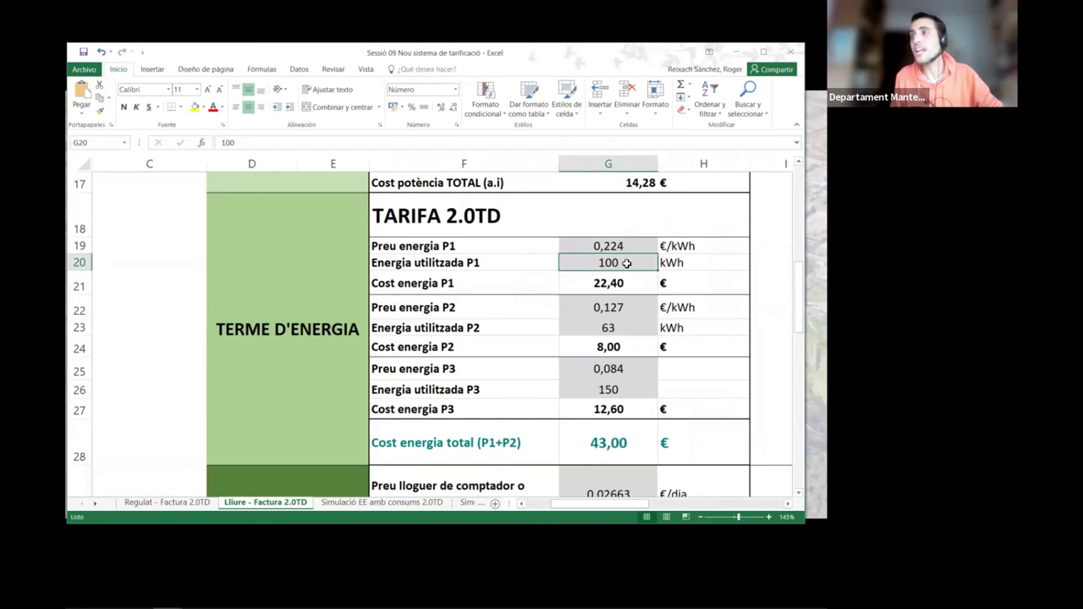
{"action": "double_click", "coordinate": [589, 269]}
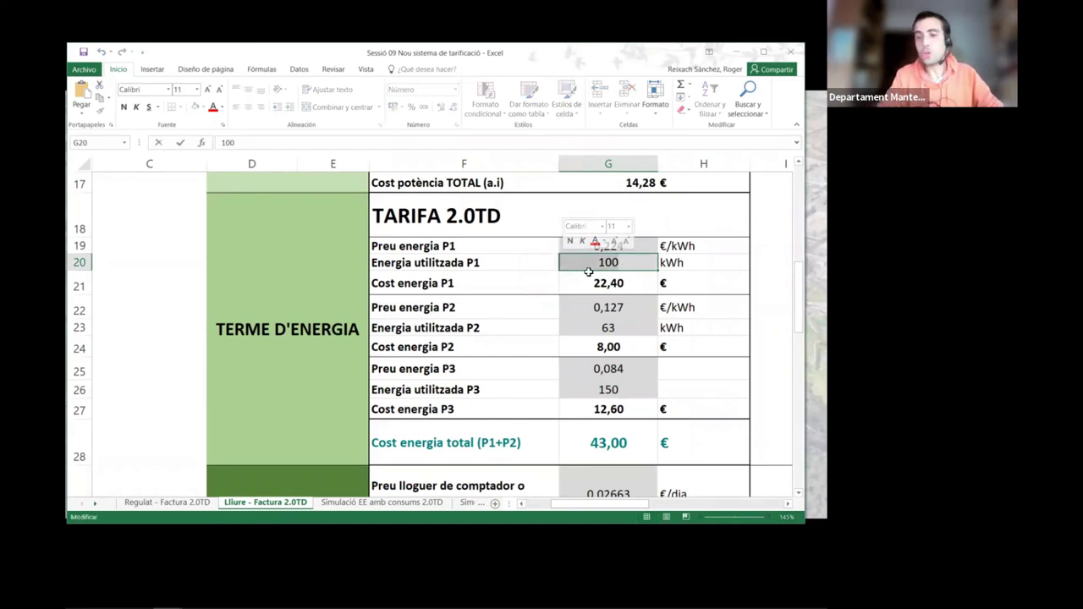
{"action": "key", "text": "BackSpace"}
{"action": "key", "text": "BackSpace"}
{"action": "key", "text": "BackSpace"}
{"action": "type", "text": "80"}
{"action": "key", "text": "Return"}
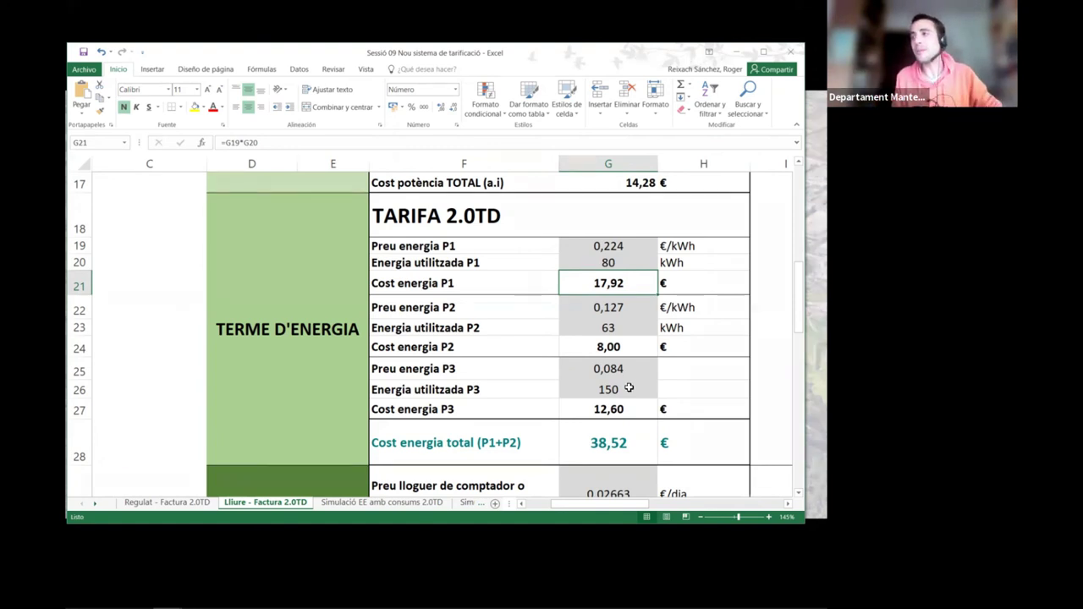
- Set Energia utilitzada P3 to 170
{"action": "left_click", "coordinate": [624, 387]}
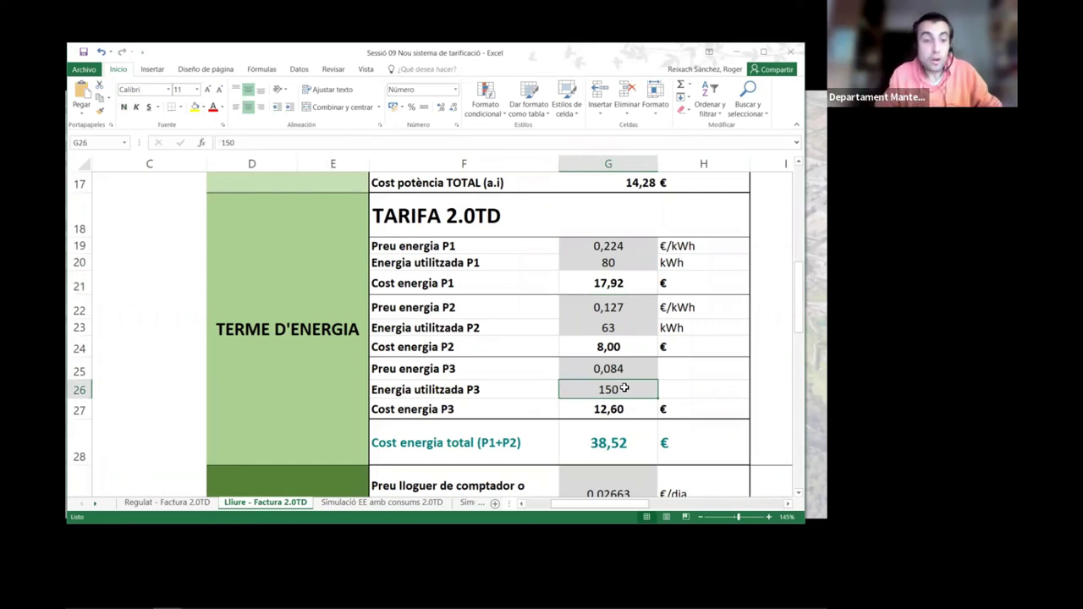
{"action": "type", "text": "170"}
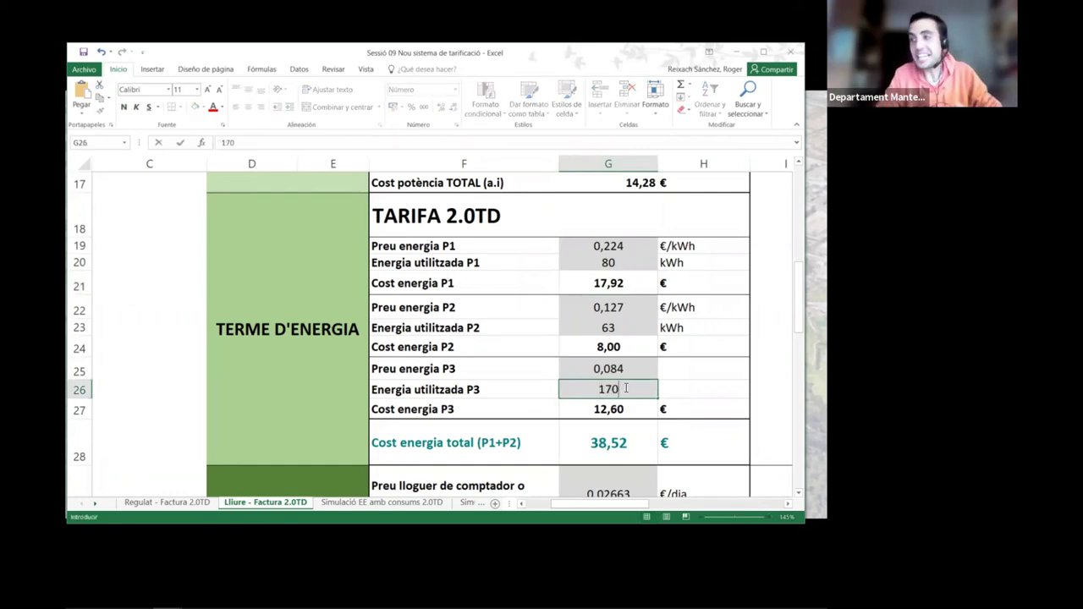
{"action": "key", "text": "Return"}
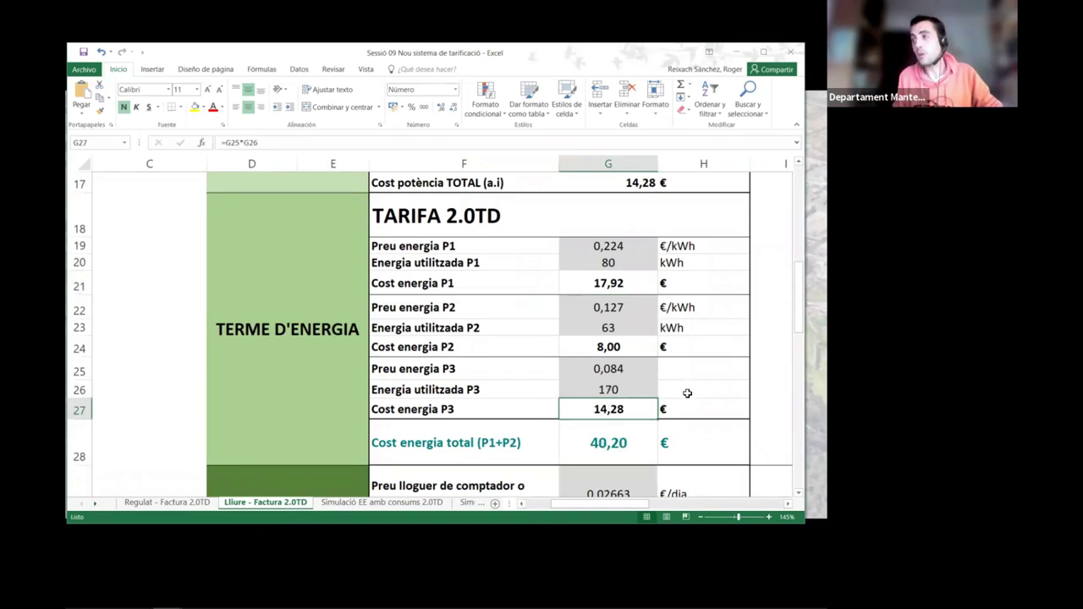
- Review the 2.0TD energy term: the P1 consumption, the P2 price and consumption, and the total energy cost formula
{"action": "scroll", "coordinate": [626, 355], "scroll_direction": "down", "scroll_amount": 1}
{"action": "scroll", "coordinate": [594, 335], "scroll_direction": "up", "scroll_amount": 1}
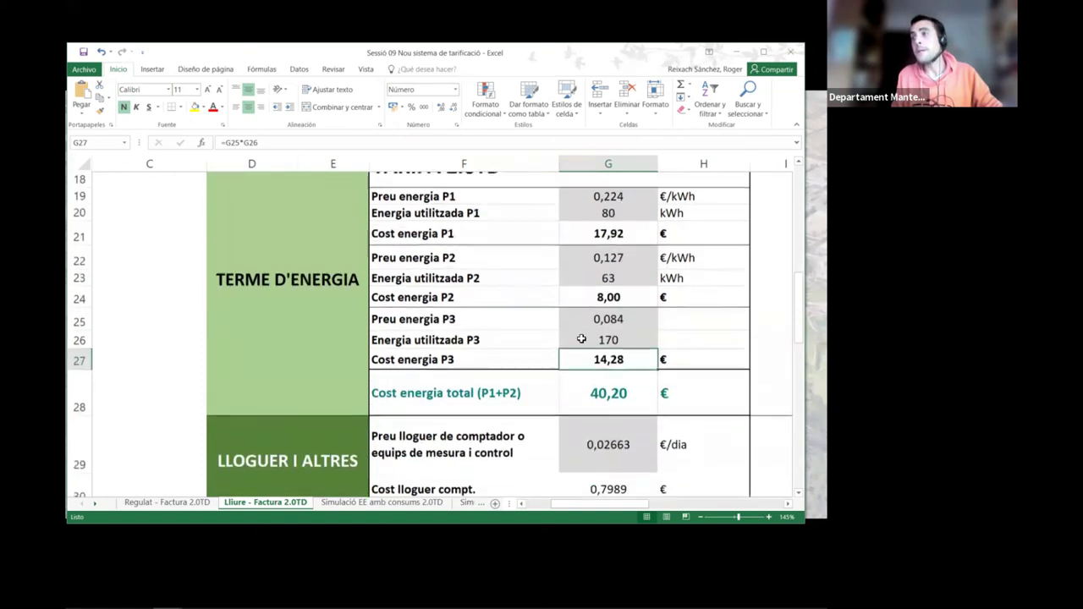
{"action": "left_click", "coordinate": [616, 263]}
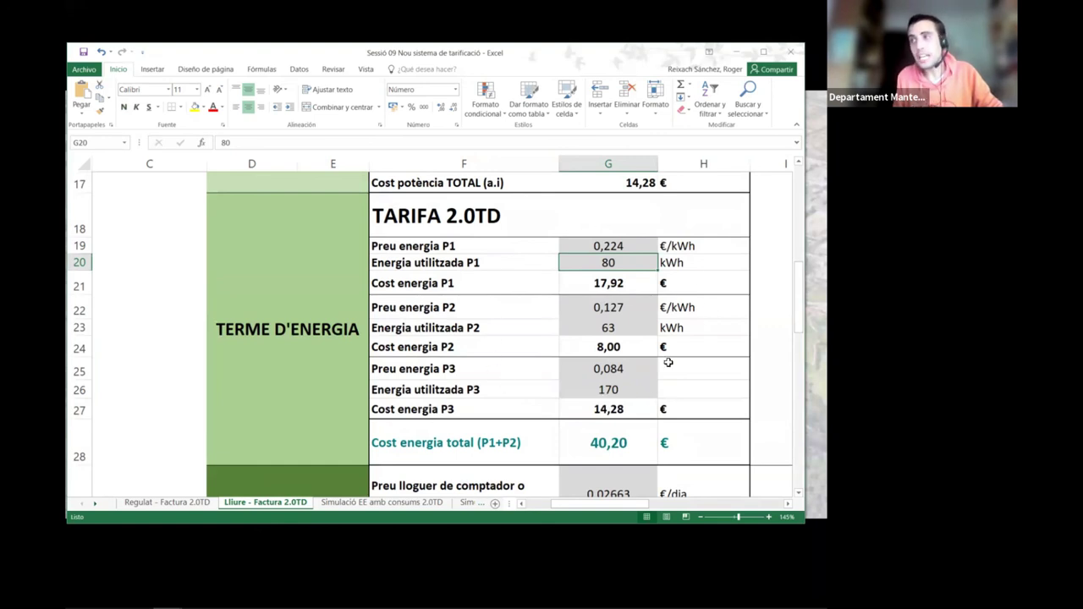
{"action": "left_click", "coordinate": [636, 314]}
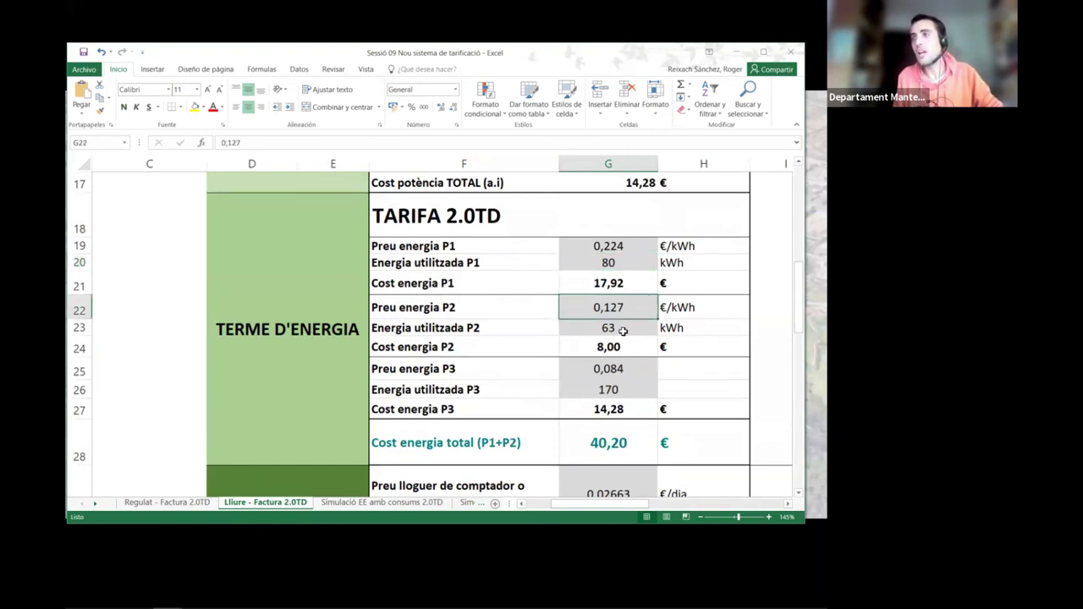
{"action": "left_click", "coordinate": [622, 330]}
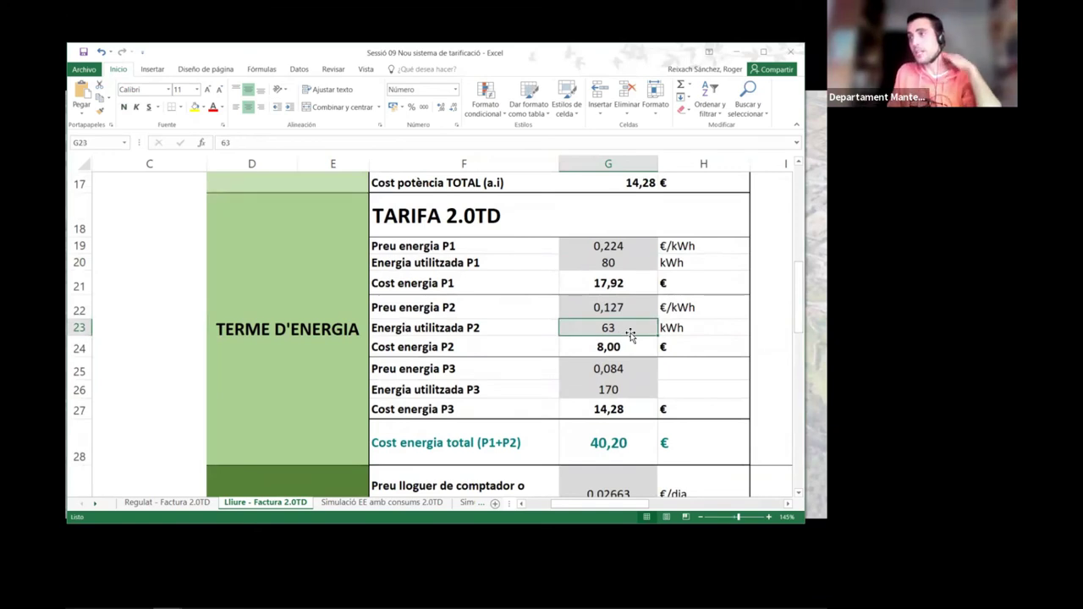
{"action": "scroll", "coordinate": [627, 341], "scroll_direction": "down", "scroll_amount": 1}
{"action": "left_click", "coordinate": [620, 366]}
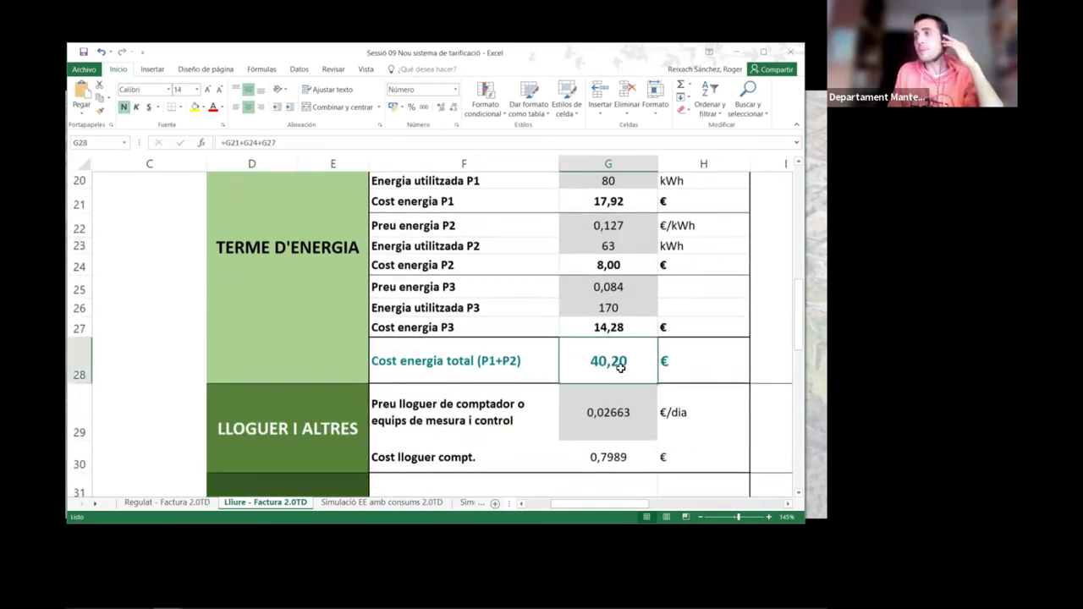
- Examine the meter rental costs and the Resum de la factura breakdown down to the total bill cost
{"action": "scroll", "coordinate": [613, 372], "scroll_direction": "down", "scroll_amount": 1}
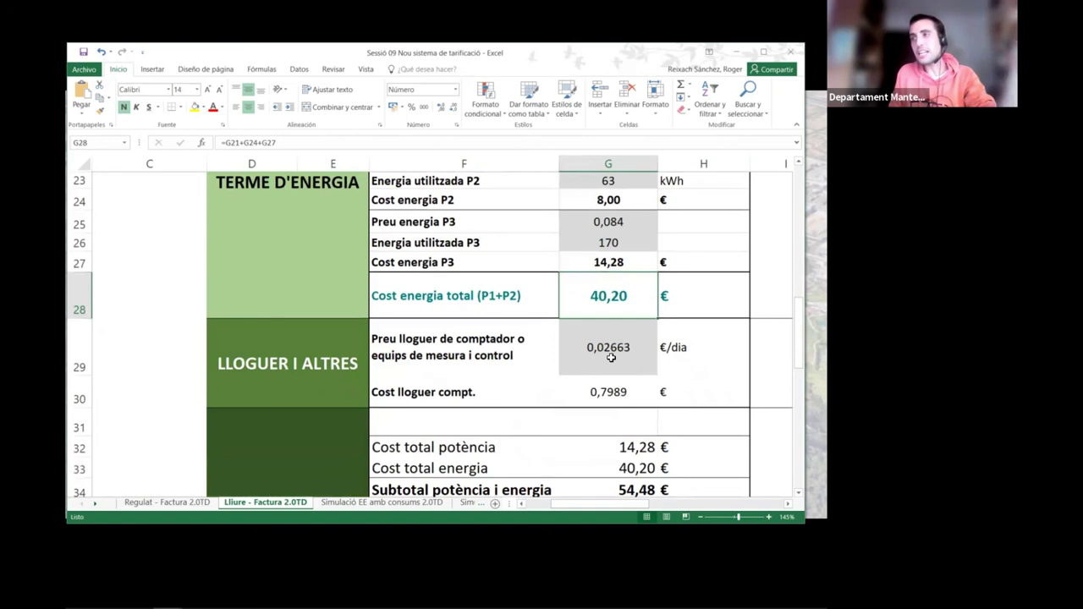
{"action": "scroll", "coordinate": [584, 328], "scroll_direction": "down", "scroll_amount": 1}
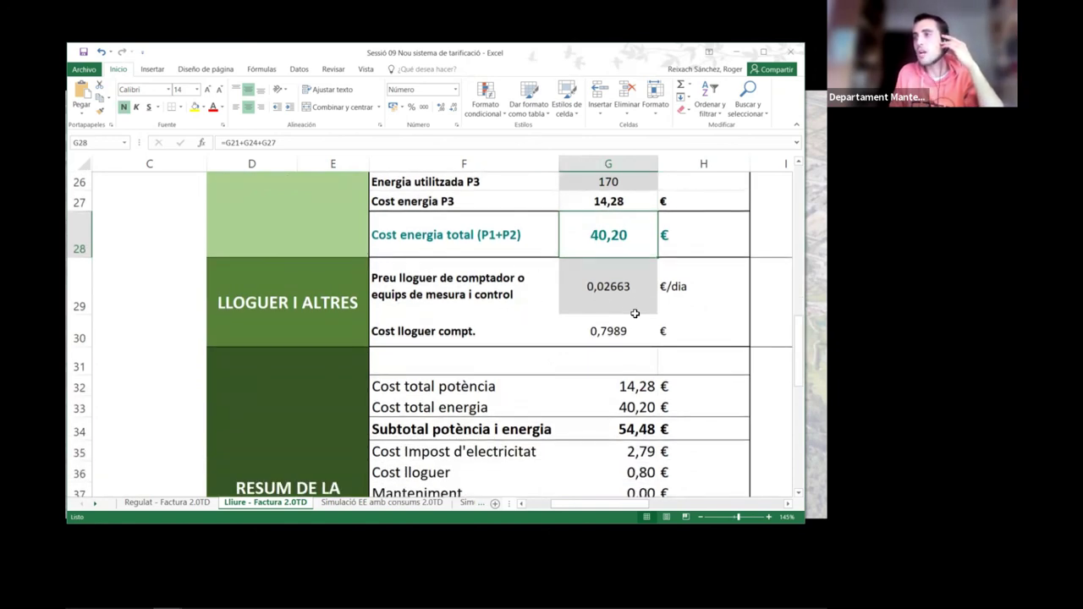
{"action": "scroll", "coordinate": [602, 331], "scroll_direction": "down", "scroll_amount": 1}
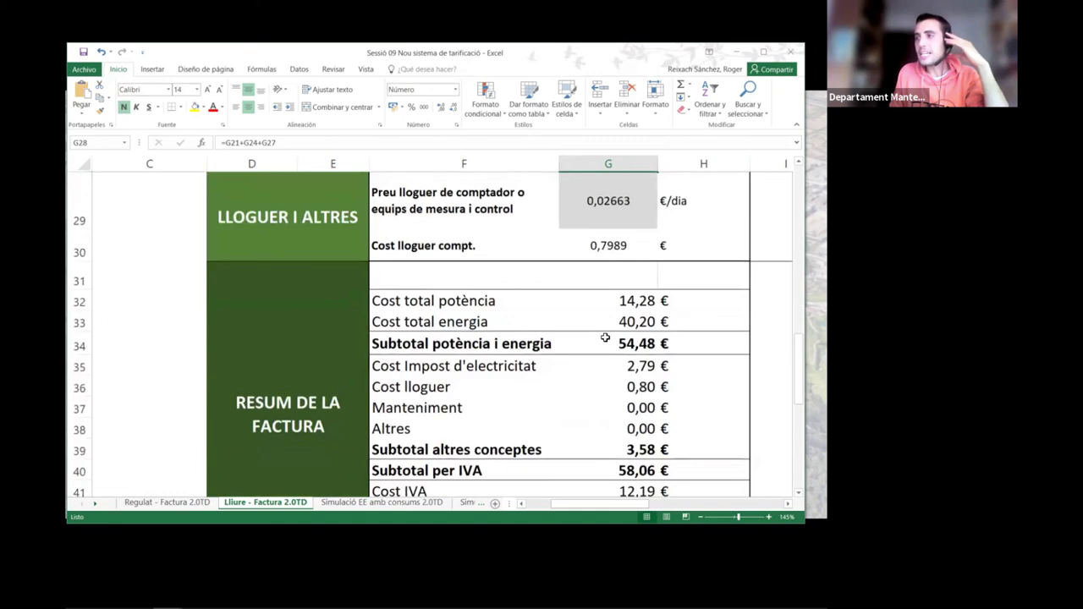
{"action": "scroll", "coordinate": [609, 394], "scroll_direction": "down", "scroll_amount": 1}
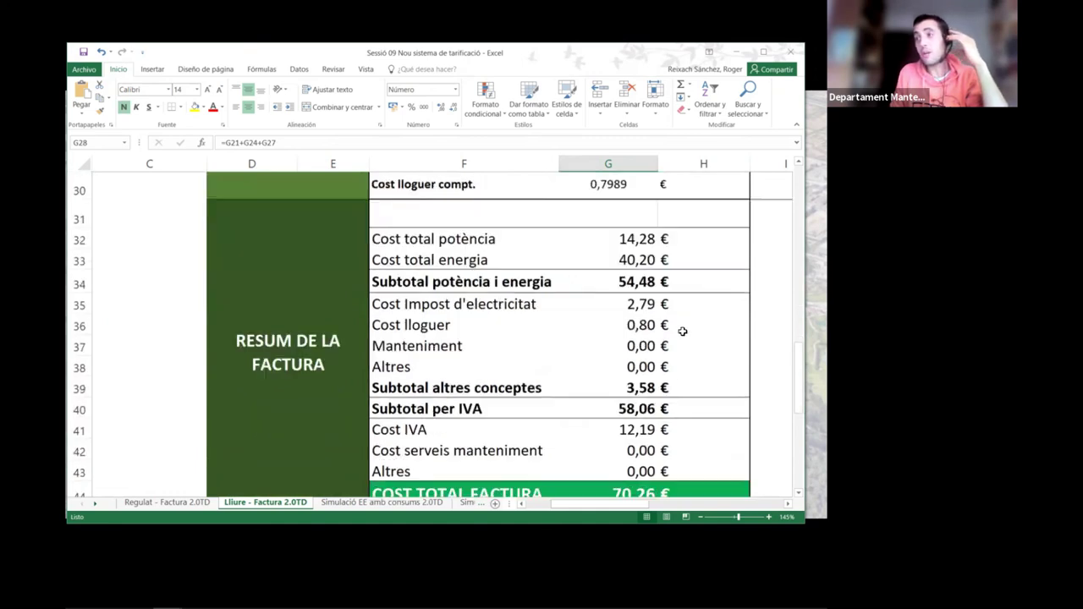